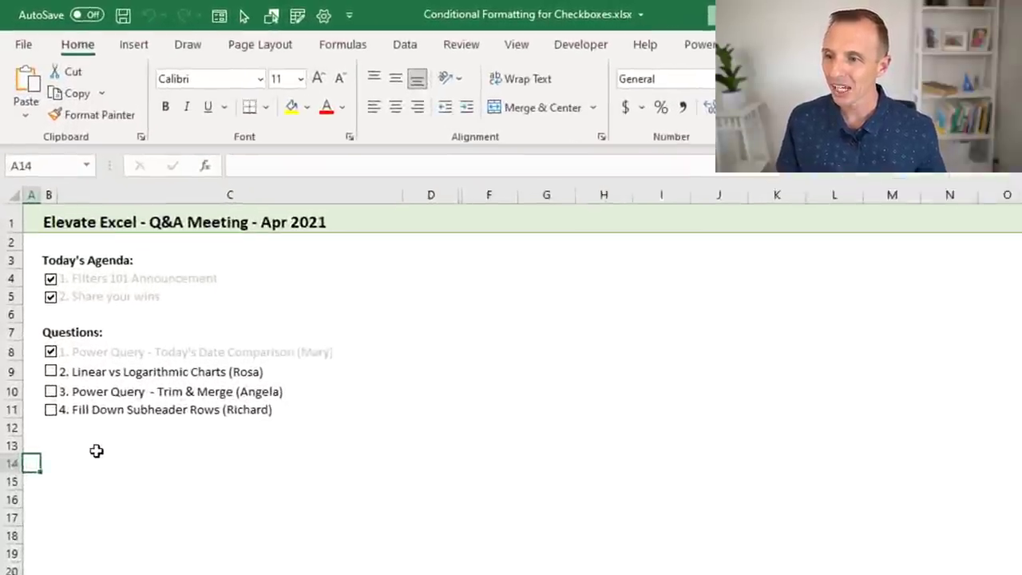
Step: Tick off the Linear vs Logarithmic Charts question on the Agenda sheet and Download report 2 on the Instructions sheet
left_click(51, 385)
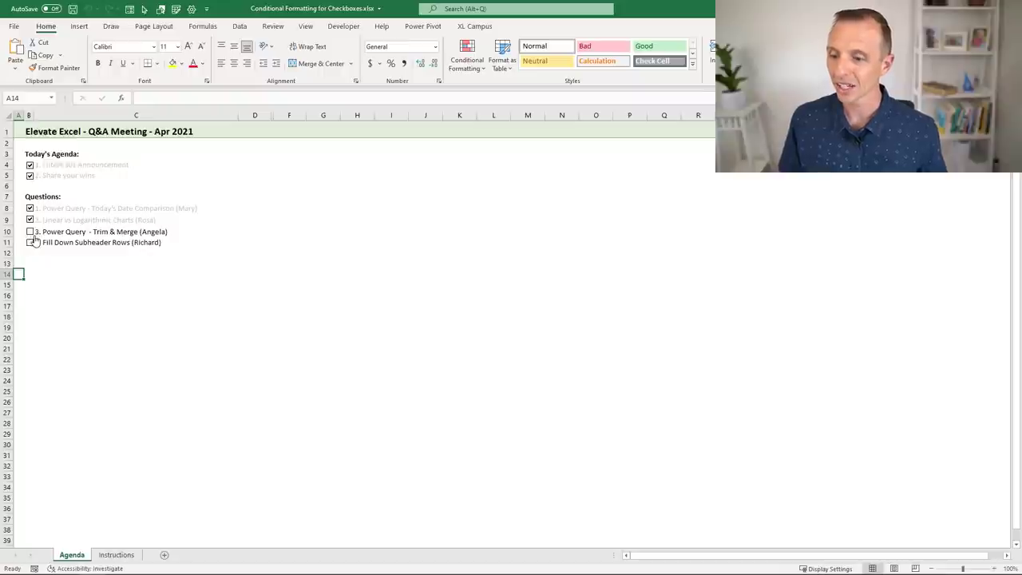
left_click(117, 555)
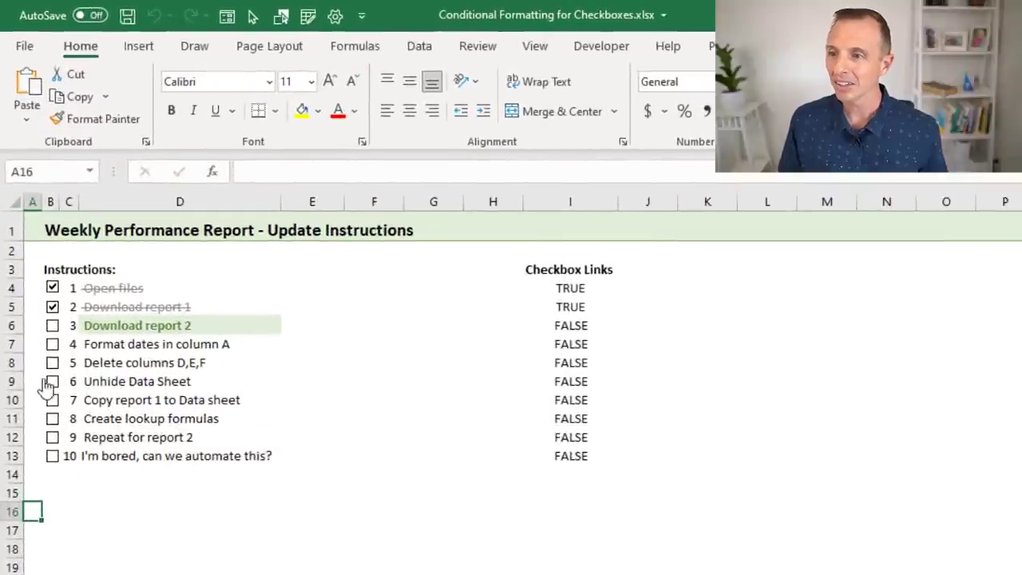
left_click(53, 326)
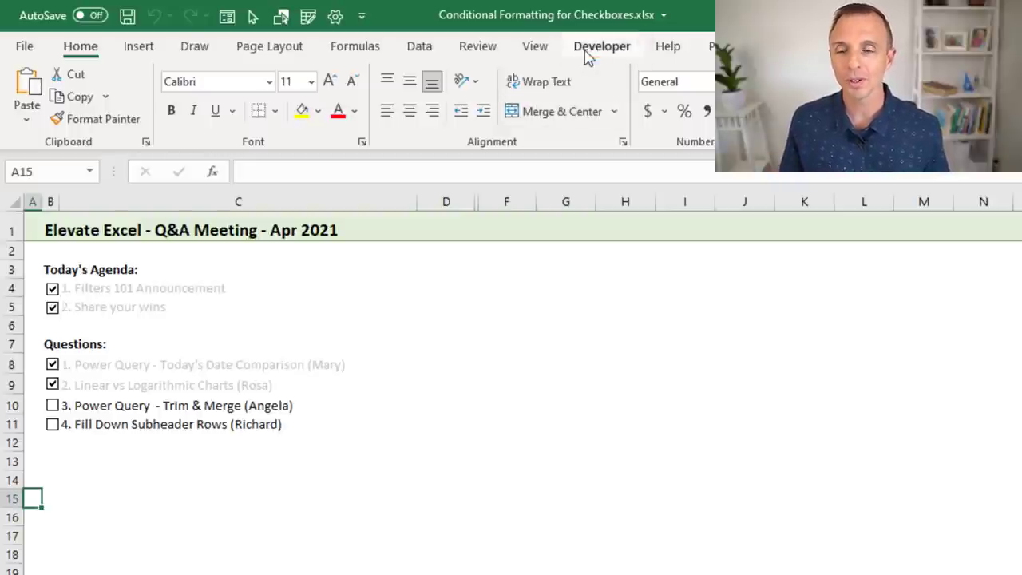
Step: Check that the Developer tab is enabled in the ribbon customization options and accept the settings
right_click(534, 48)
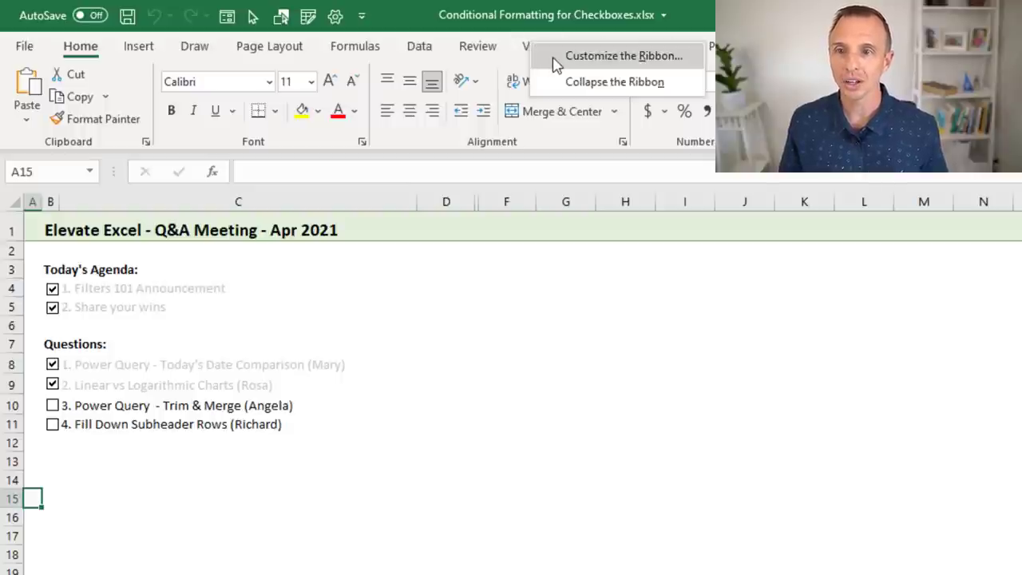
left_click(557, 64)
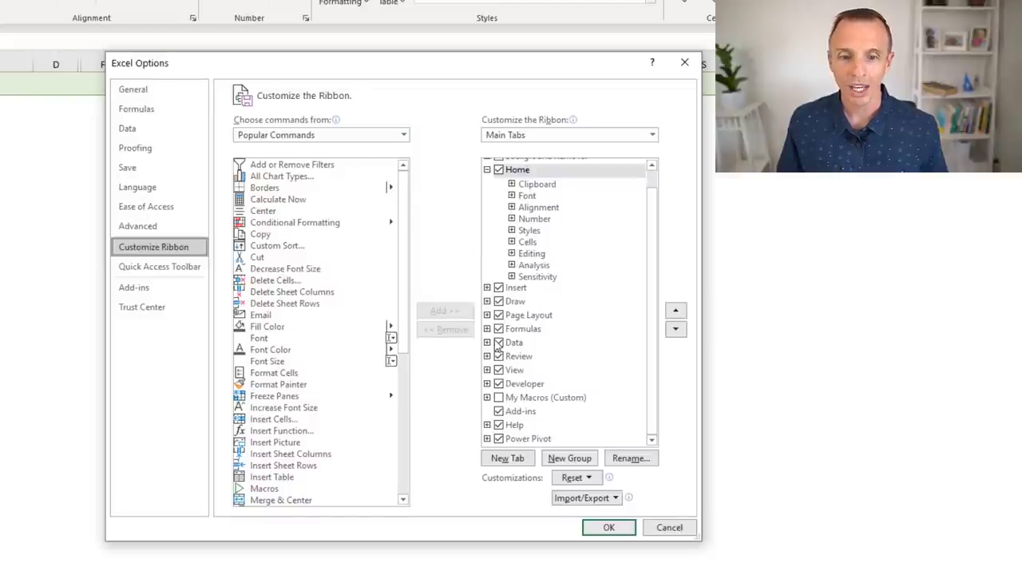
left_click(498, 384)
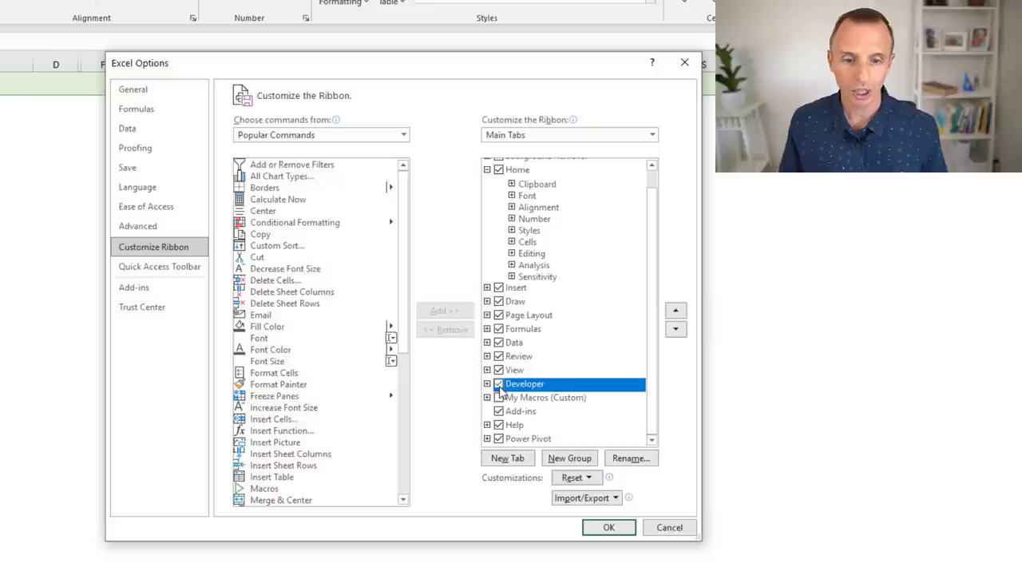
left_click(498, 384)
left_click(605, 528)
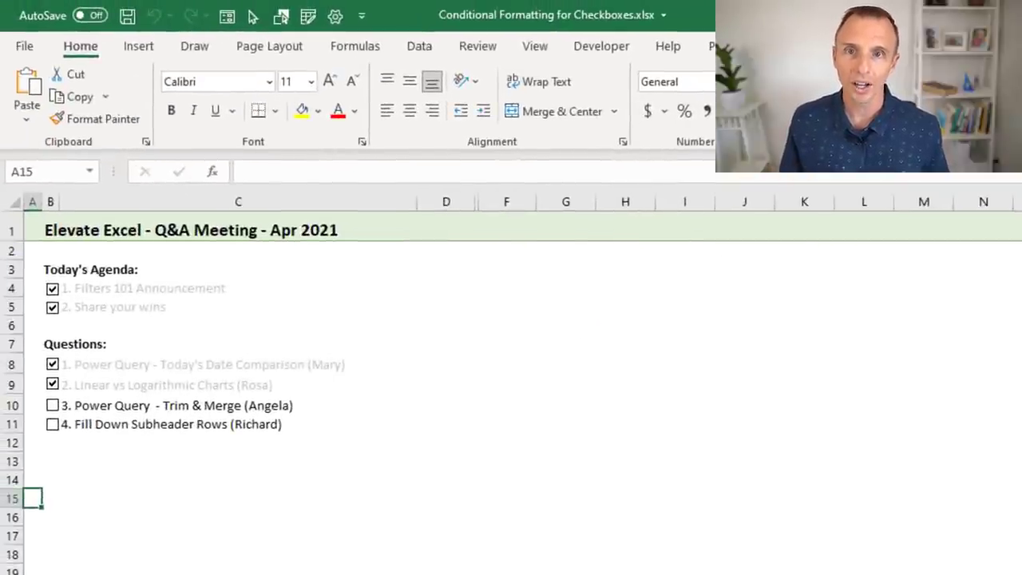
Step: Insert a form-control check box below the Questions list, around rows 14–15, and delete its label text
left_click(599, 53)
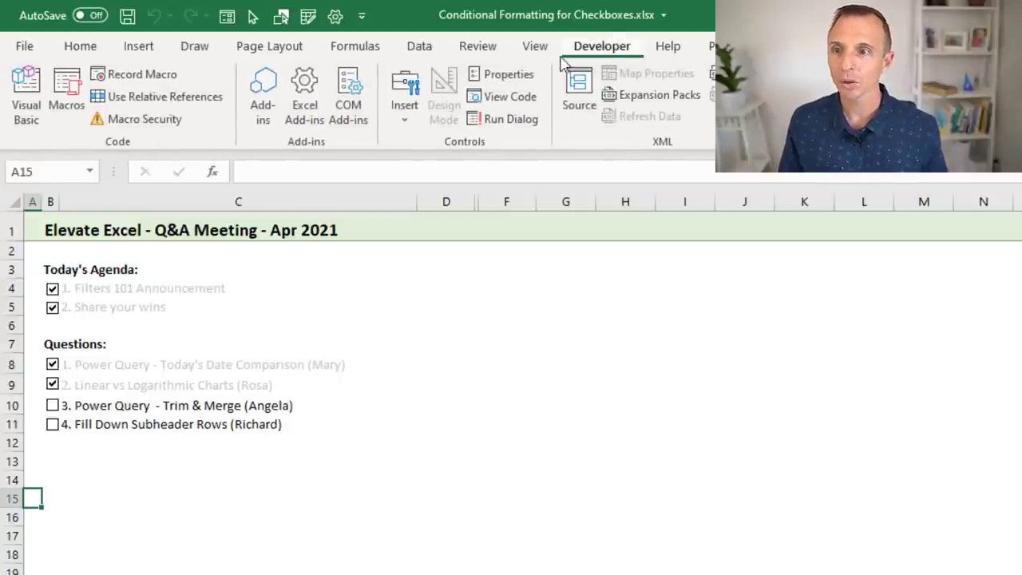
left_click(409, 112)
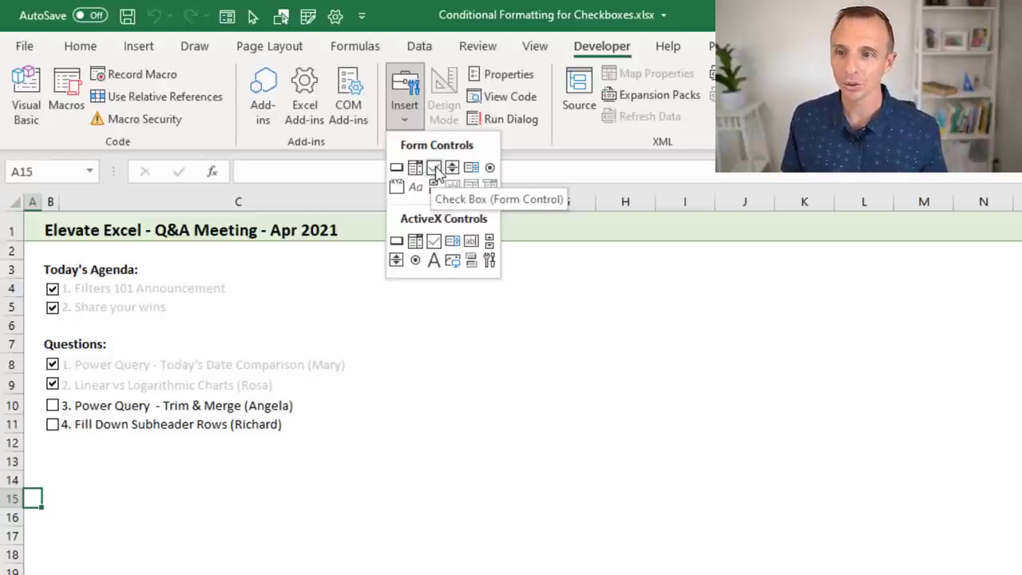
left_click(434, 169)
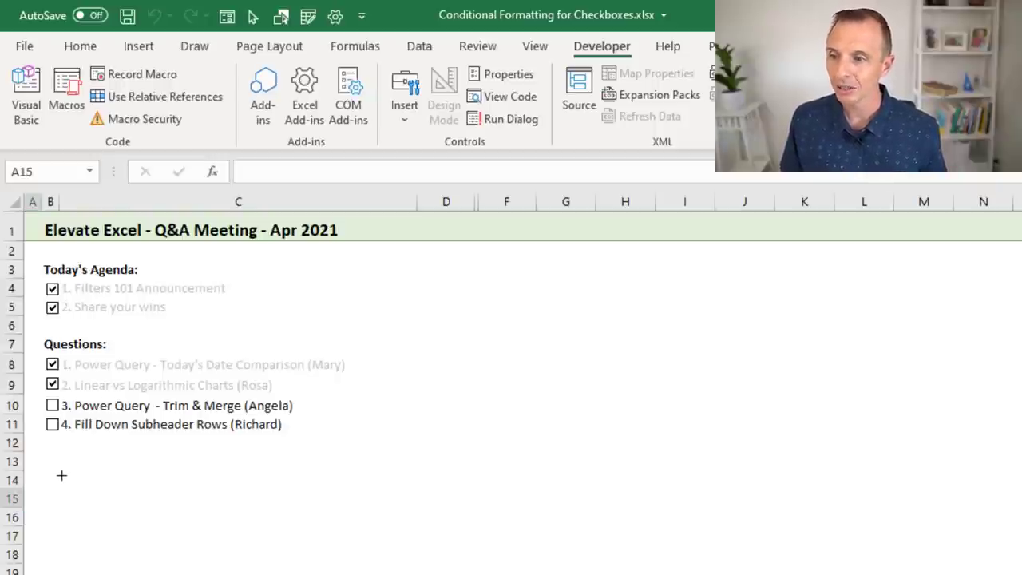
mouse_move(62, 477)
left_mouse_down()
mouse_move(91, 495)
mouse_move(195, 507)
left_mouse_up()
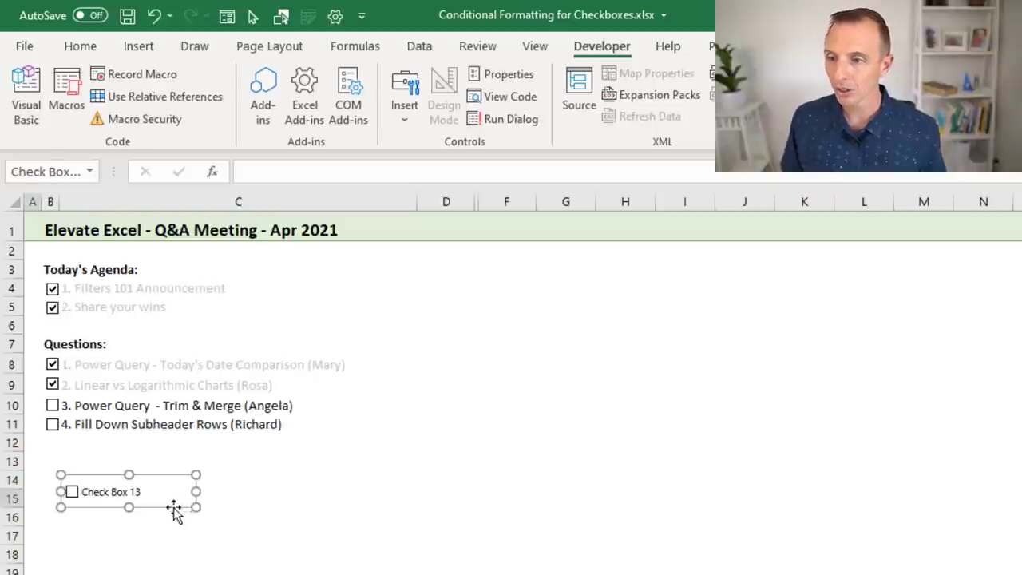
left_click(83, 492)
left_click_drag(83, 491, 145, 492)
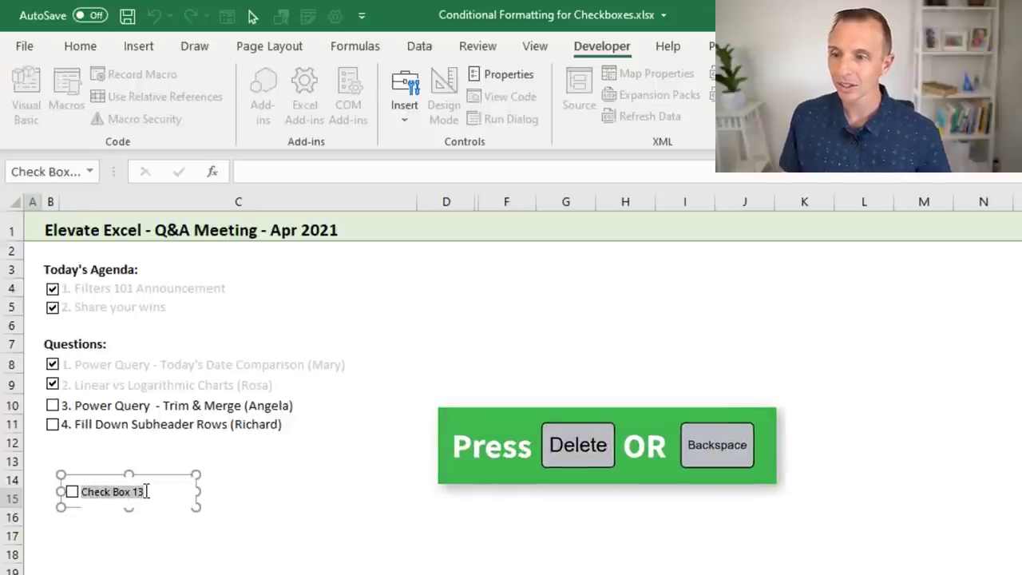
key("Delete")
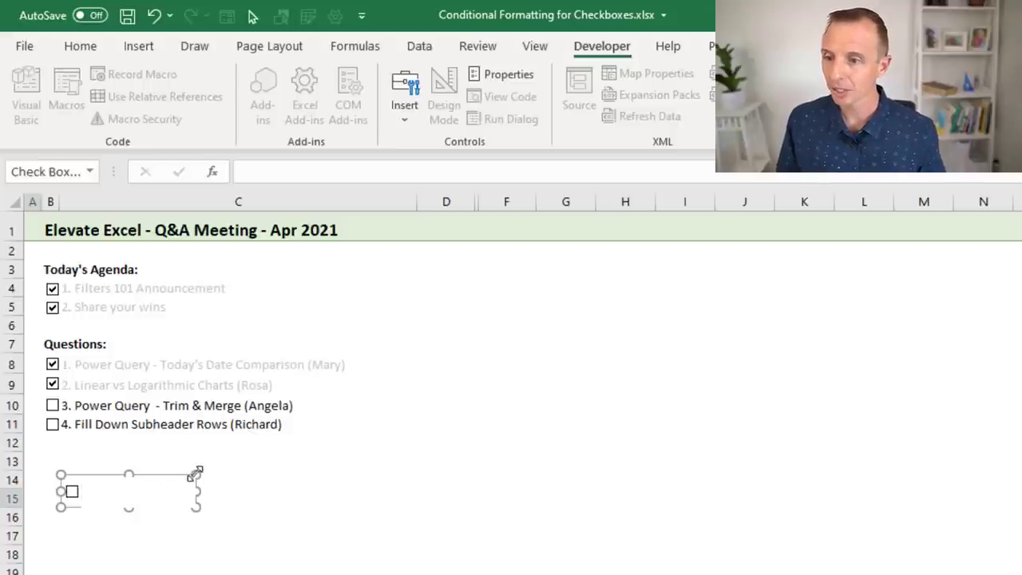
Step: Shrink the new check box frame tightly around its box and, with gridlines shown, position it in cell B14
mouse_move(194, 472)
left_mouse_down()
mouse_move(87, 476)
mouse_move(75, 481)
mouse_move(80, 489)
left_mouse_up()
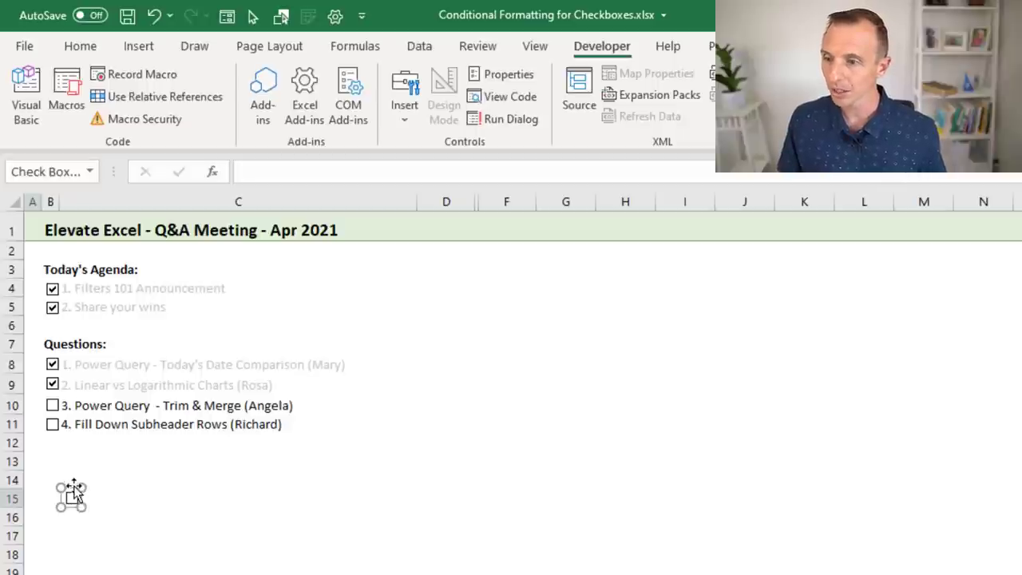
left_click_drag(68, 488, 56, 467)
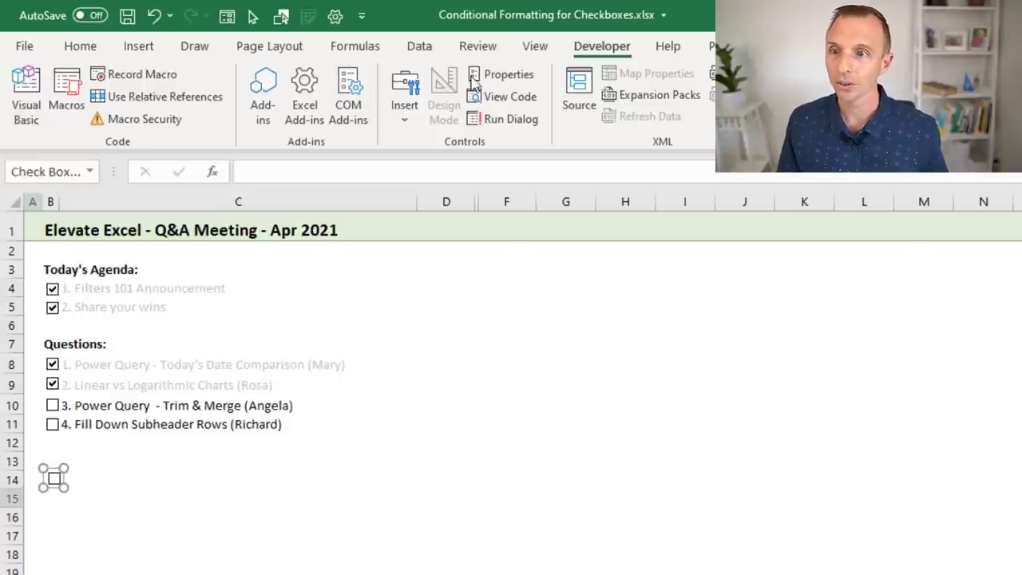
left_click(533, 48)
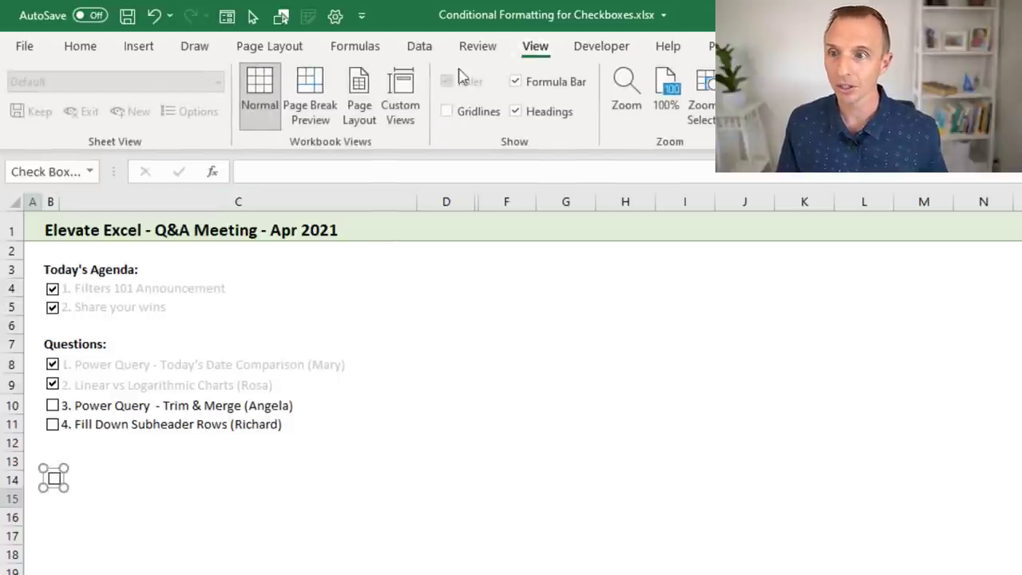
left_click(446, 111)
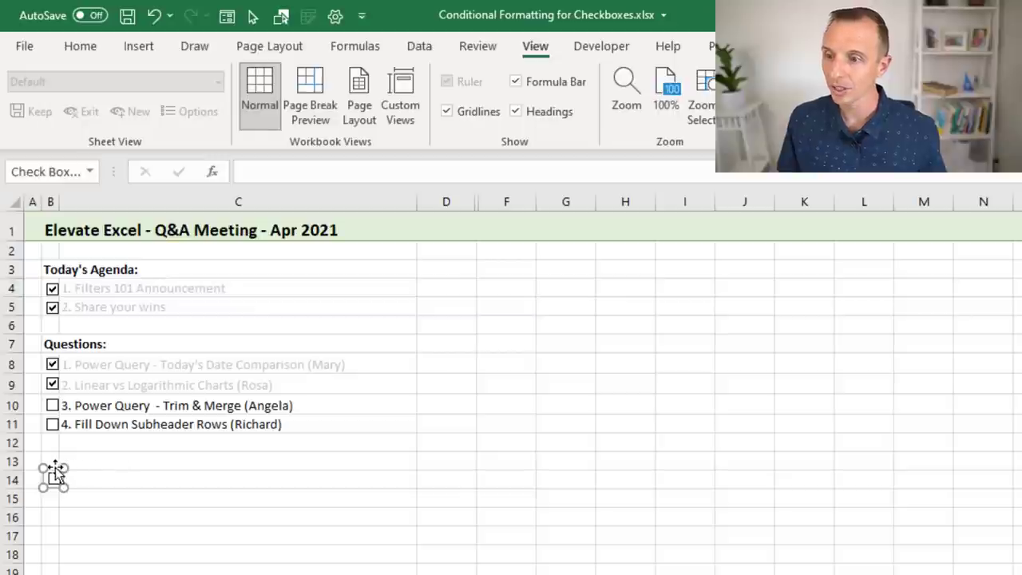
left_click_drag(53, 471, 49, 470)
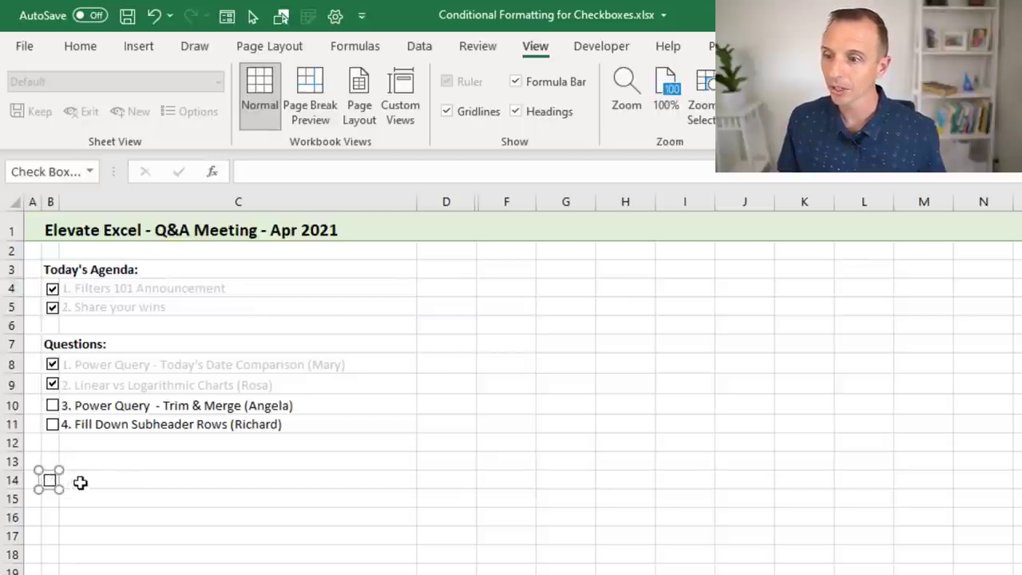
Step: Enter "Some text" in C14 beside the check box and unhide the column between D and F
left_click(80, 481)
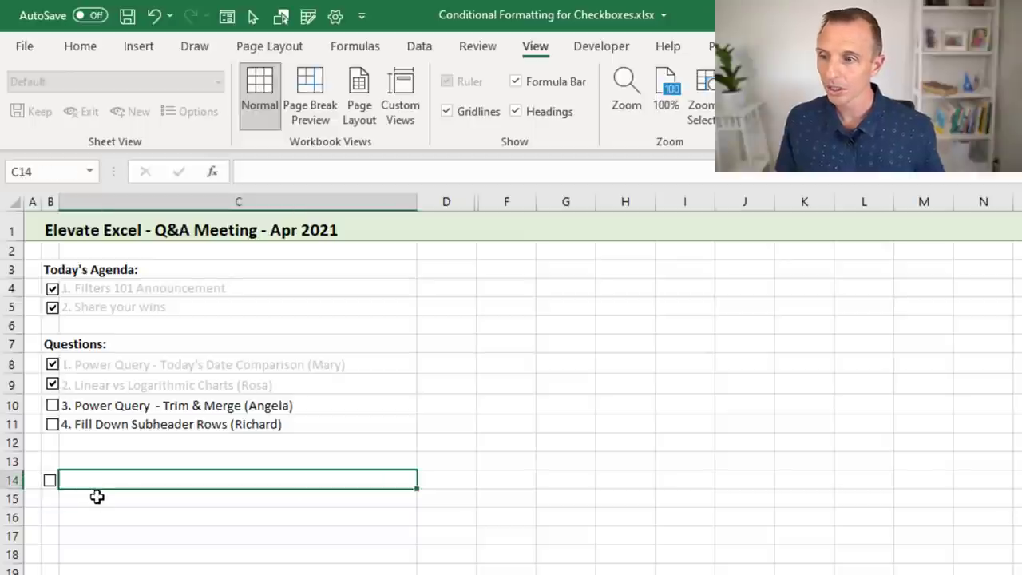
type("Some text")
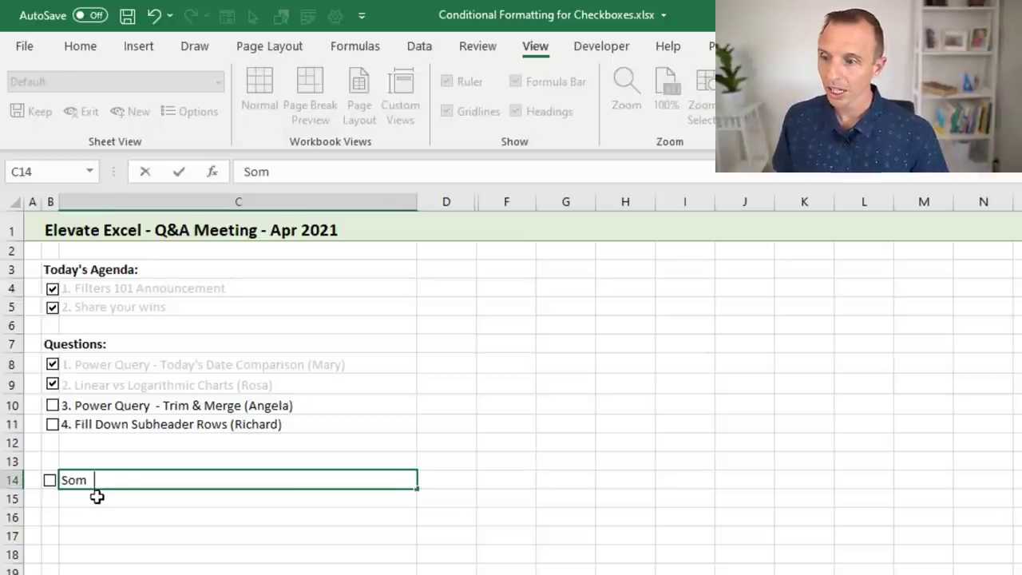
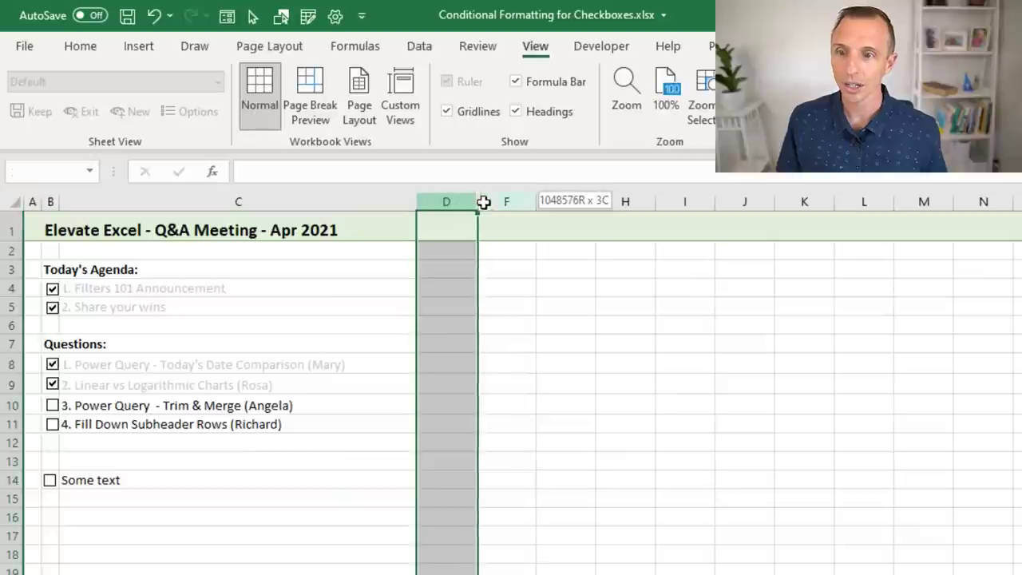
right_click(498, 202)
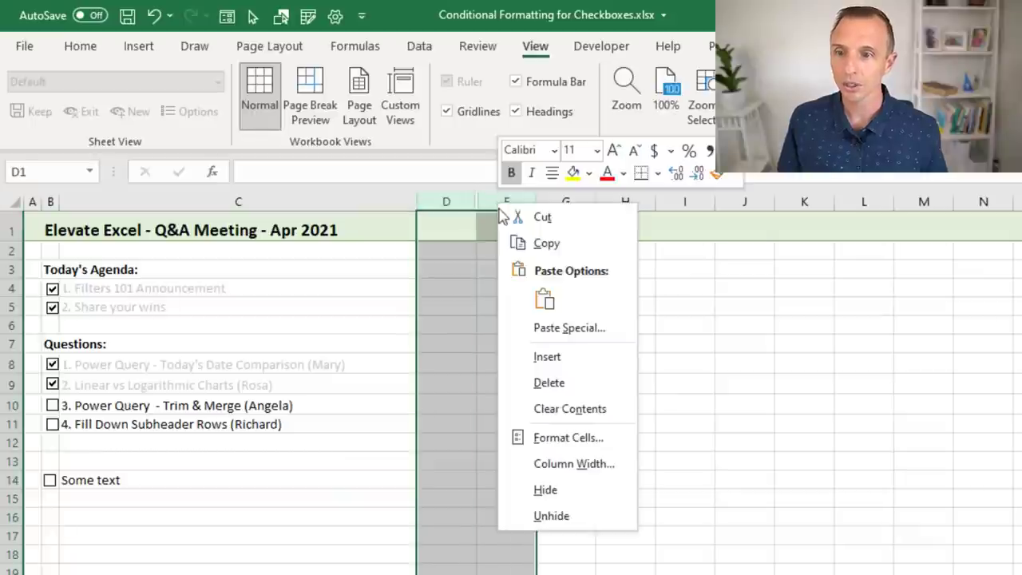
left_click(562, 517)
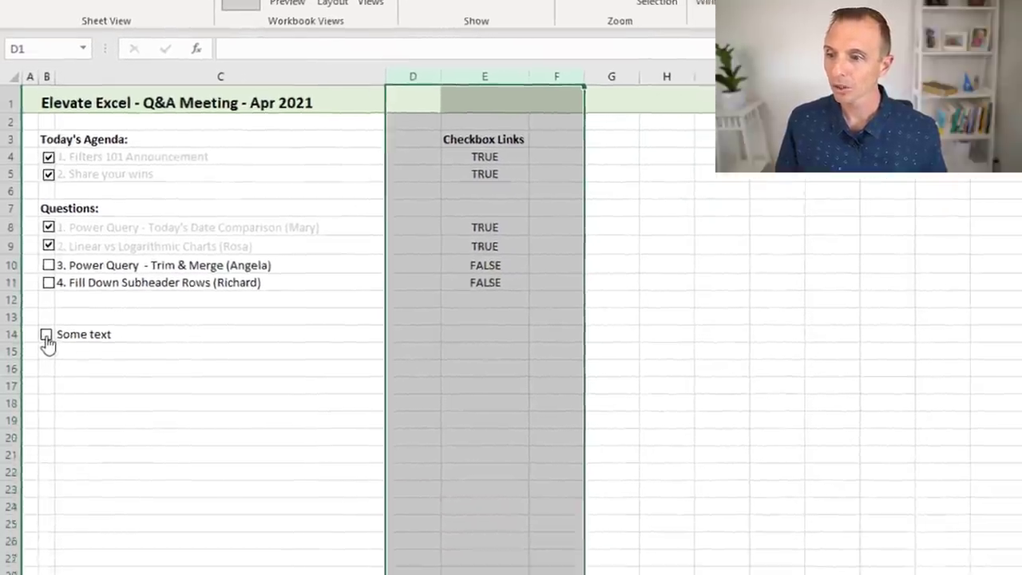
Step: Link the new check box in row 14 to cell $E$14 through its control format settings
right_click(49, 481)
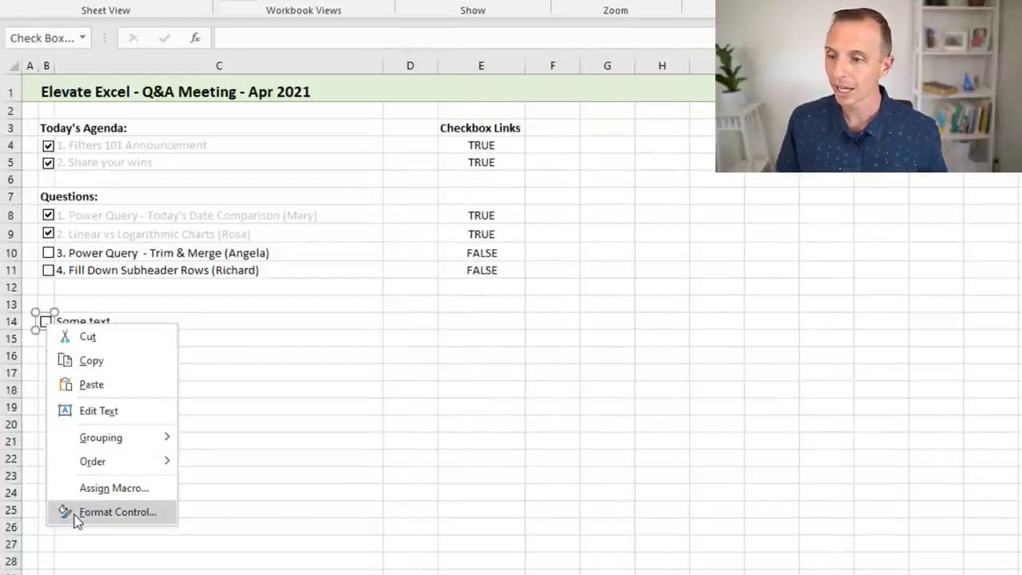
left_click(118, 512)
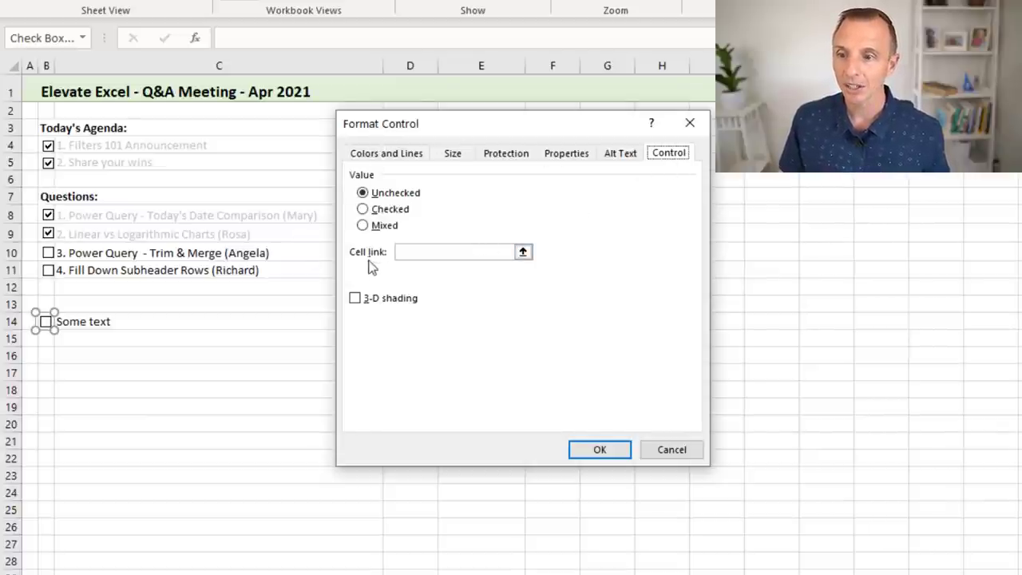
left_click(522, 251)
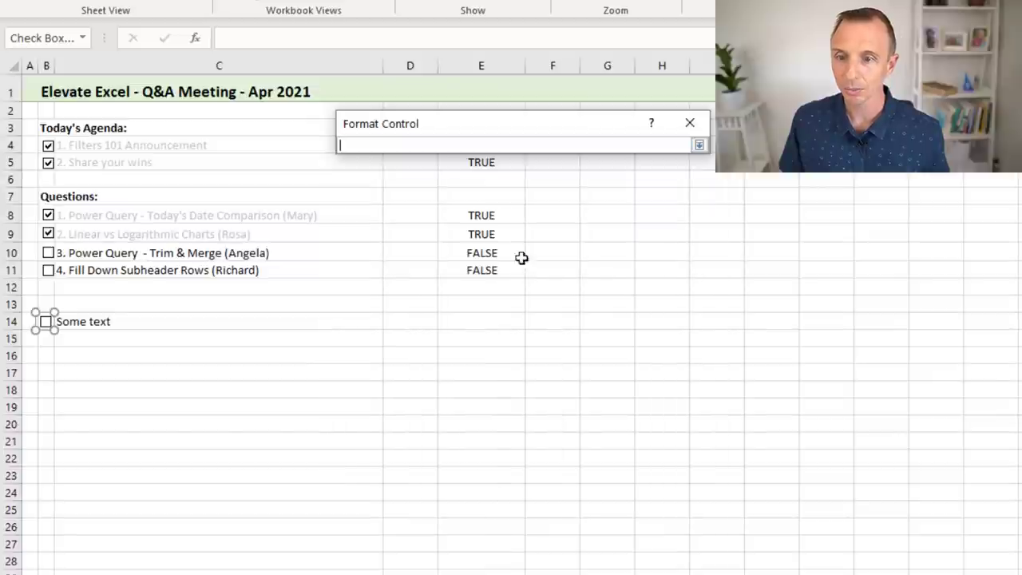
left_click(471, 324)
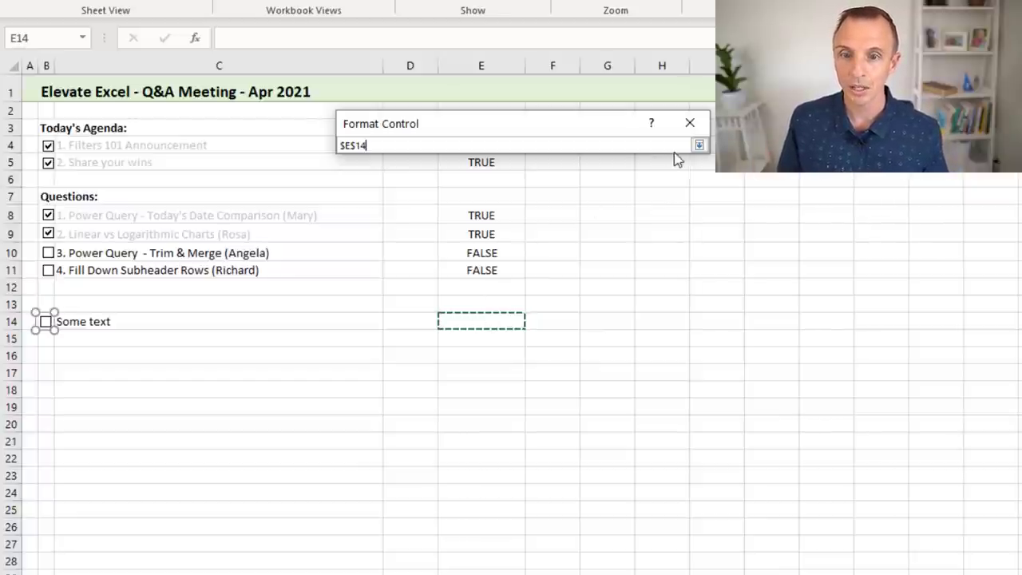
left_click(698, 145)
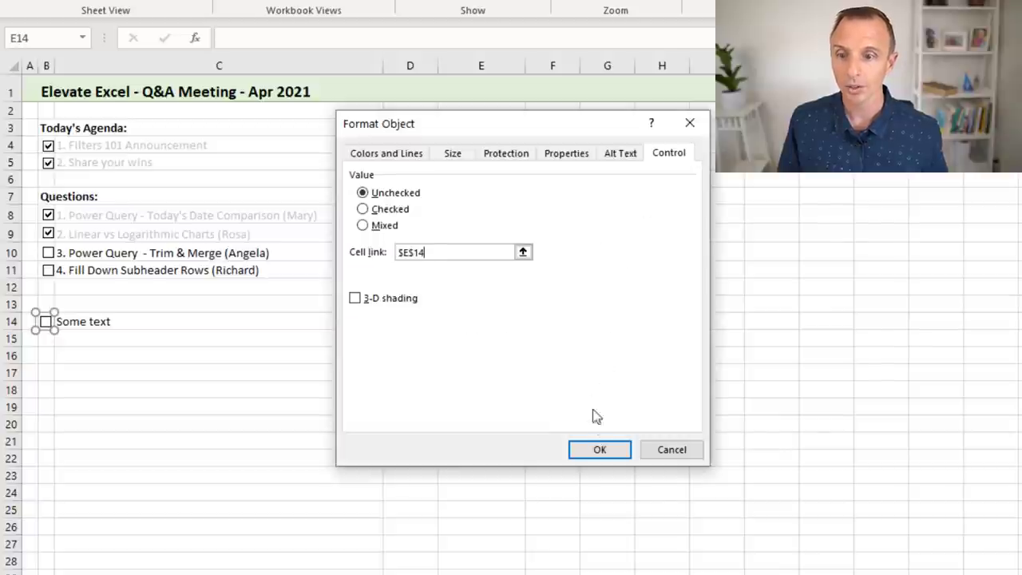
left_click(595, 451)
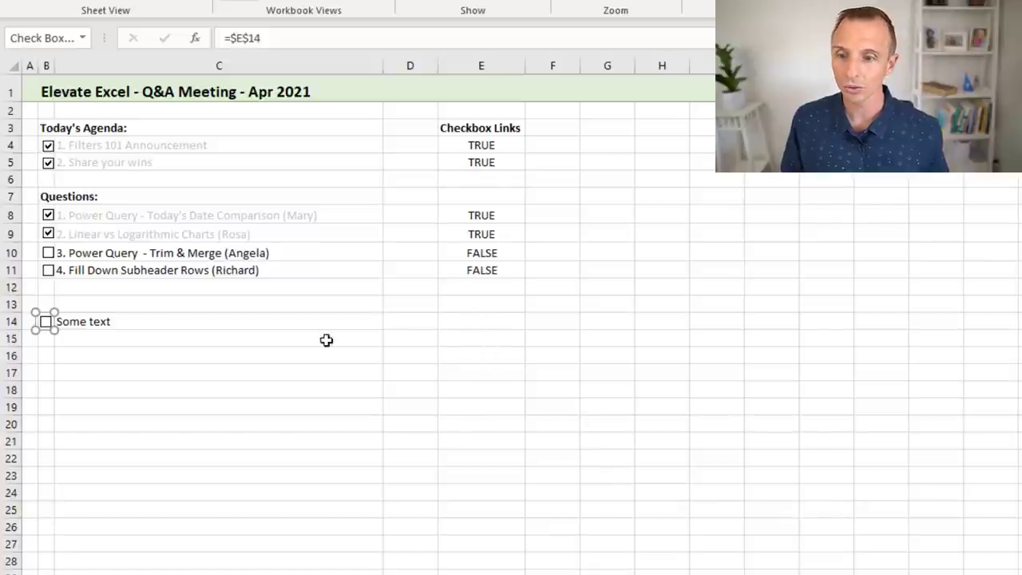
Step: Test the cell link by ticking and unticking the row 14 check box
left_click(83, 340)
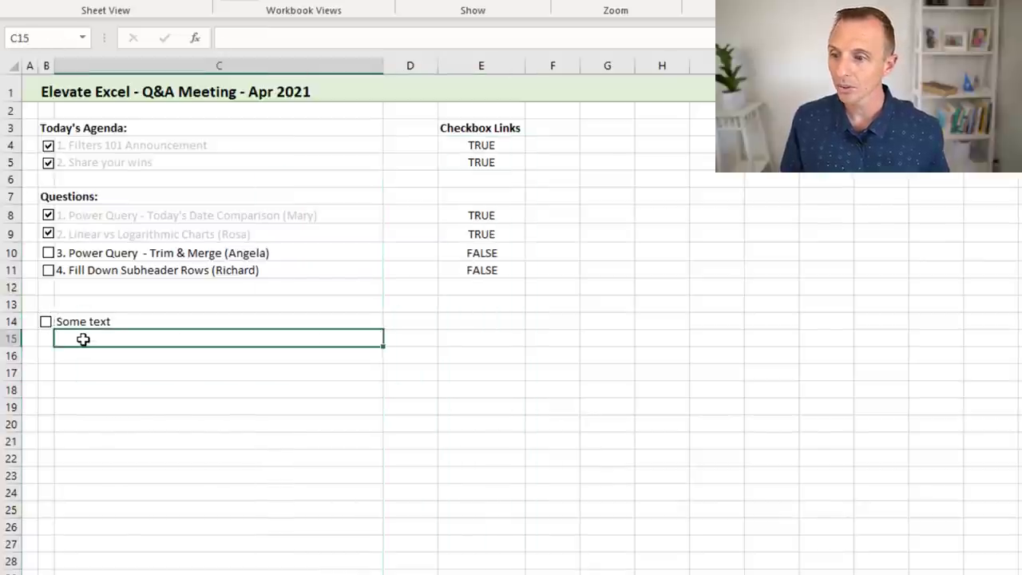
left_click(46, 323)
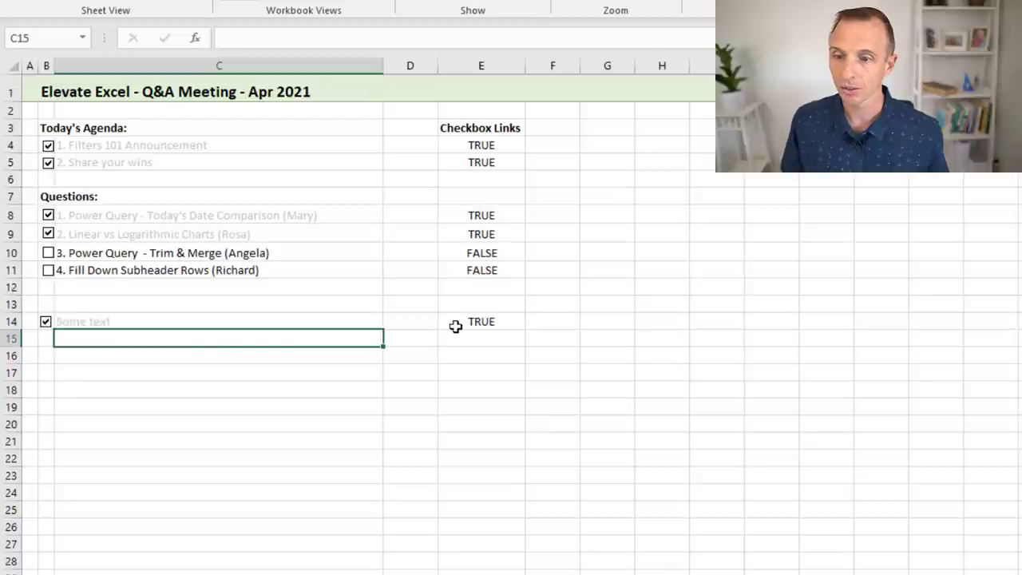
left_click(46, 322)
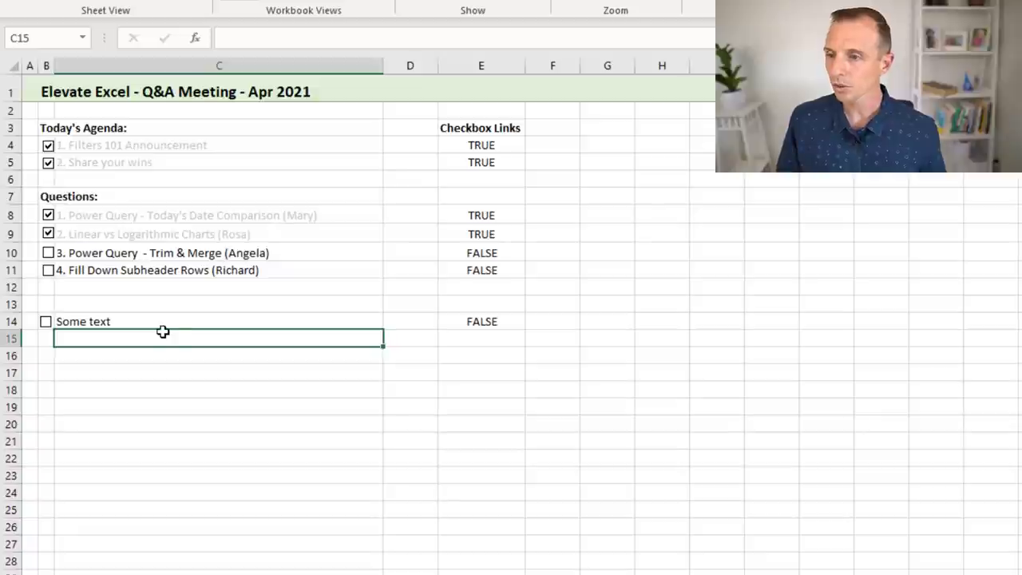
Step: Start a new conditional formatting rule for C14 that uses the formula =$E14 to determine which cells to format
left_click(119, 324)
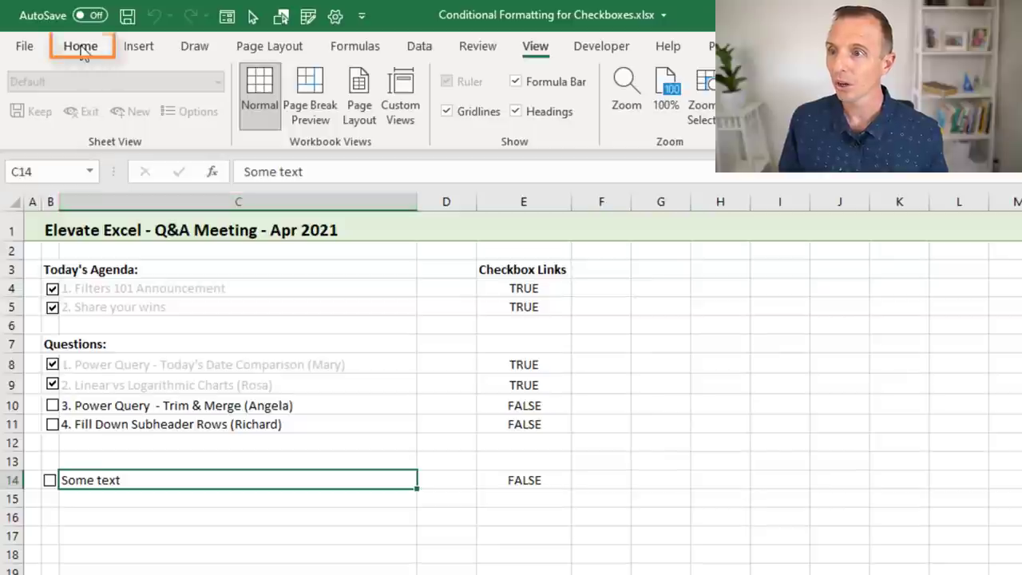
left_click(80, 48)
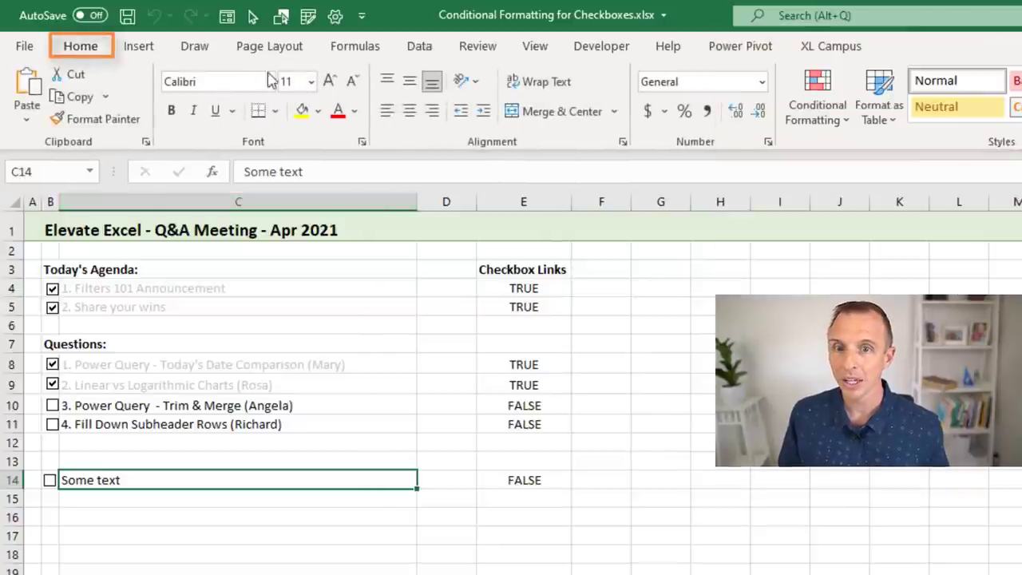
left_click(809, 120)
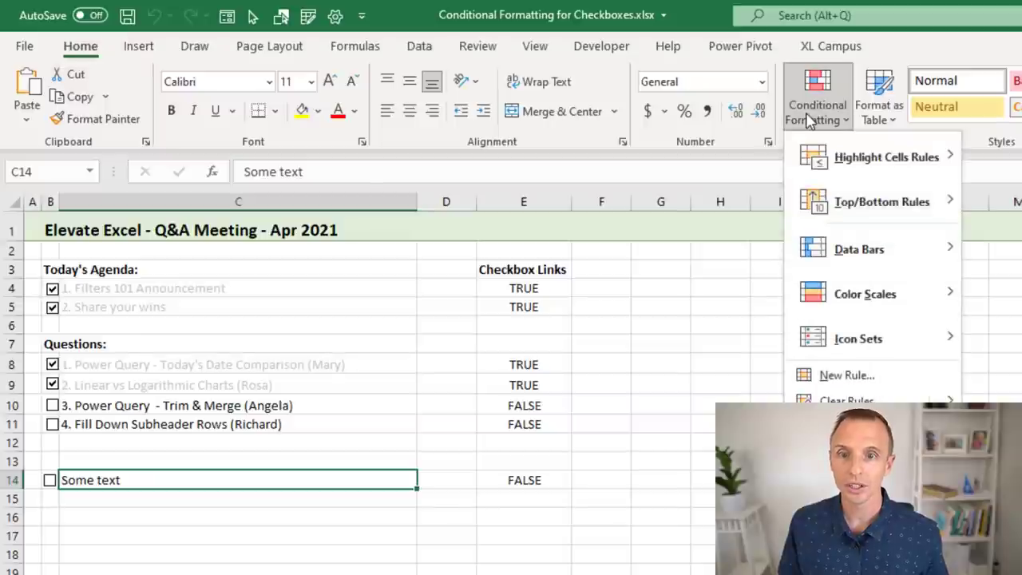
left_click(842, 375)
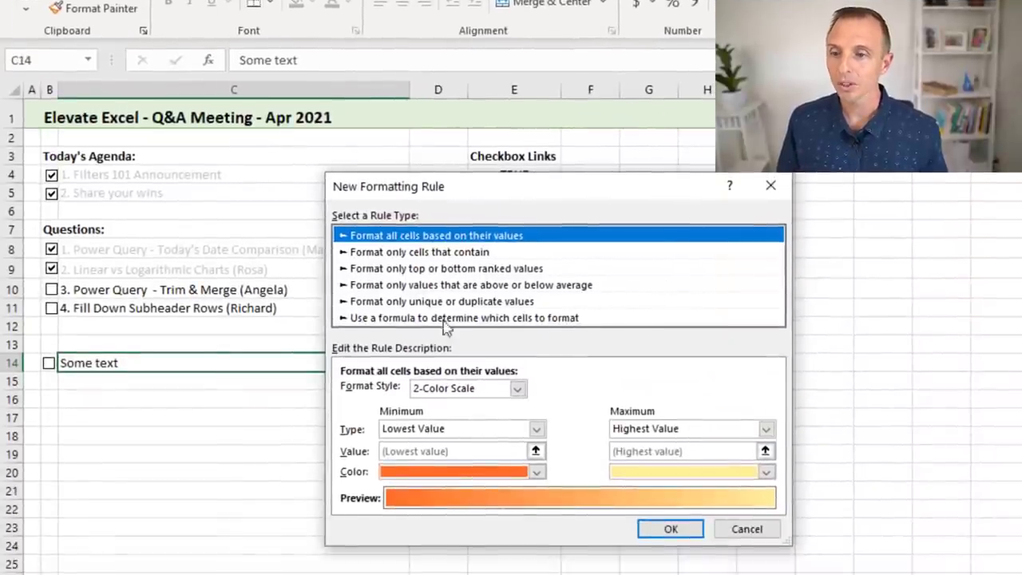
left_click(414, 320)
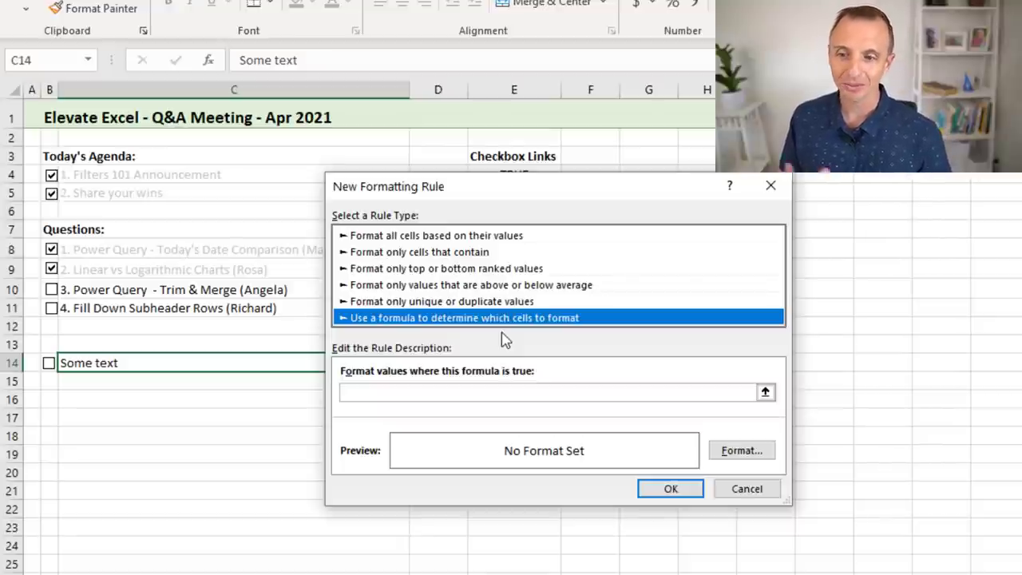
left_click(351, 394)
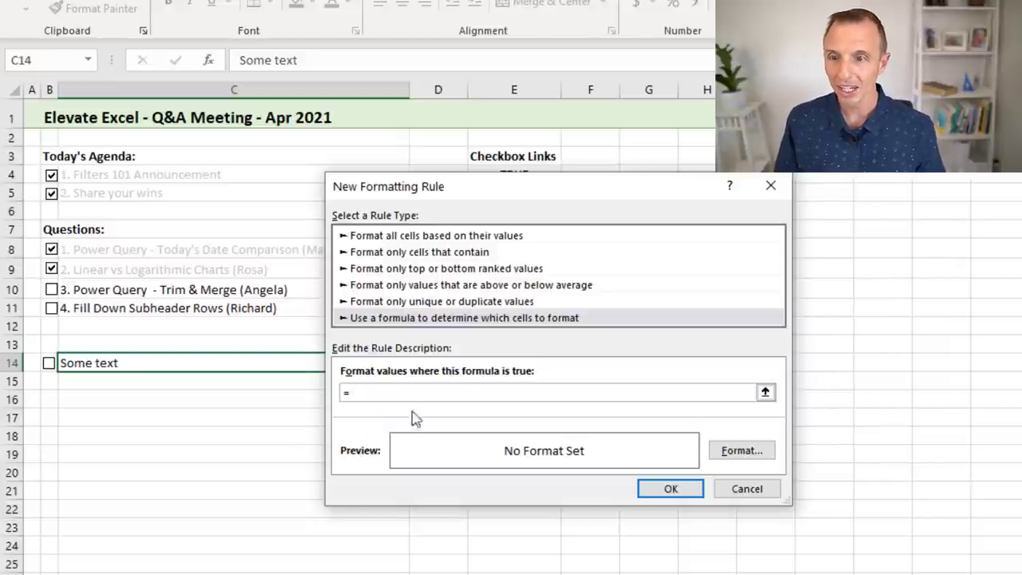
left_click(766, 393)
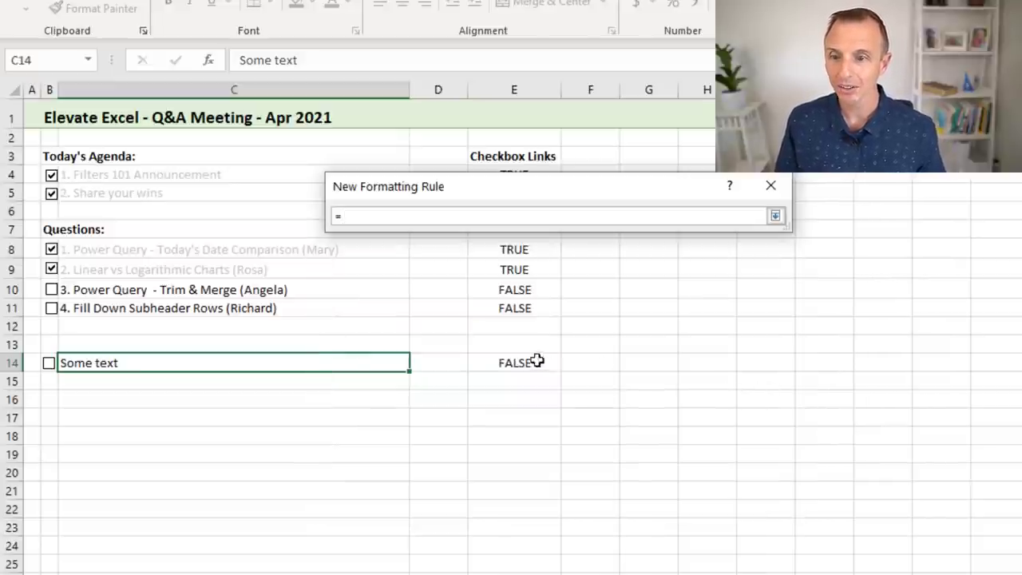
left_click(511, 362)
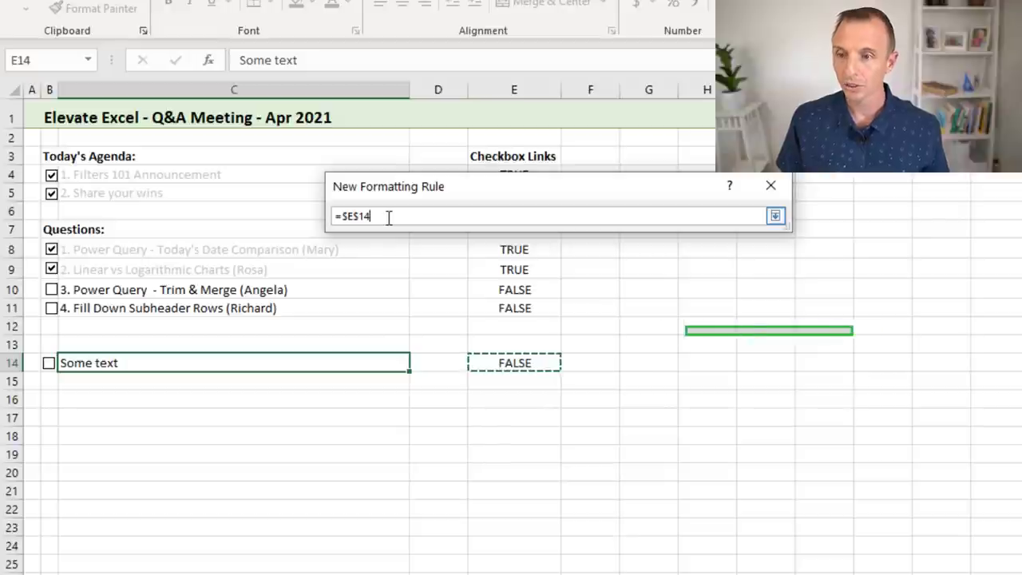
key("F4")
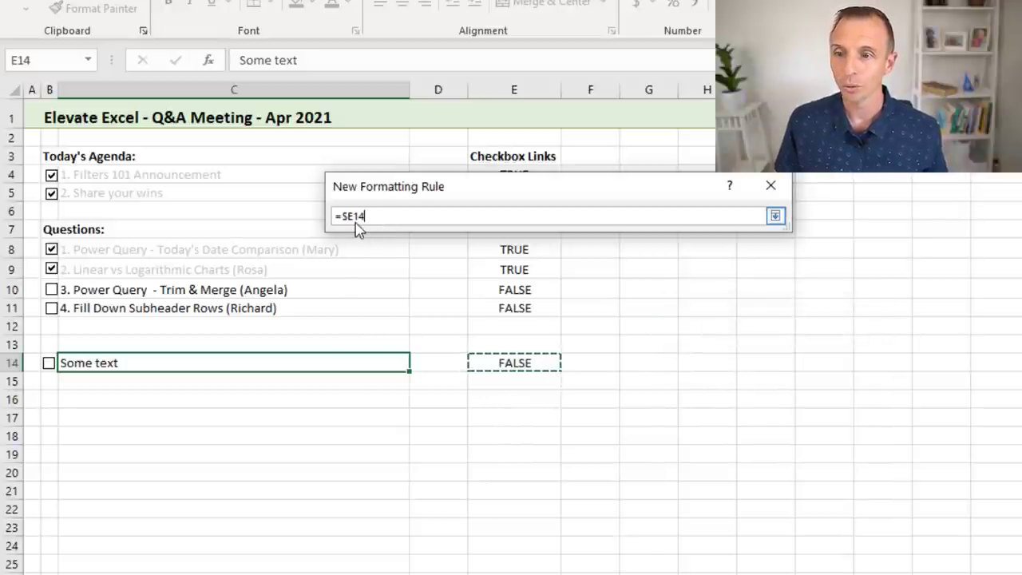
left_click(774, 215)
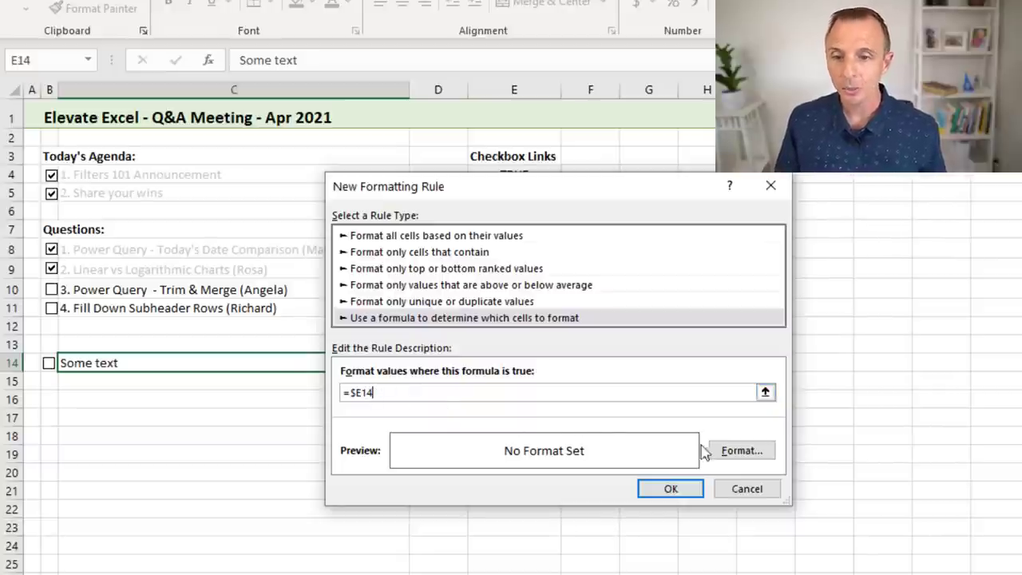
Step: Give the rule a gray font color from the theme colors and apply it to C14
left_click(728, 452)
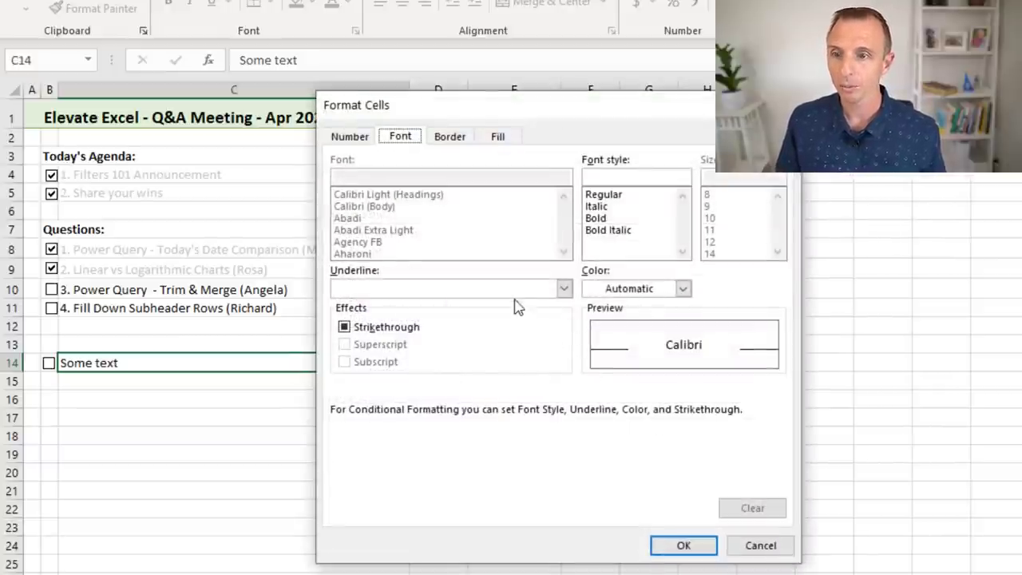
left_click(401, 140)
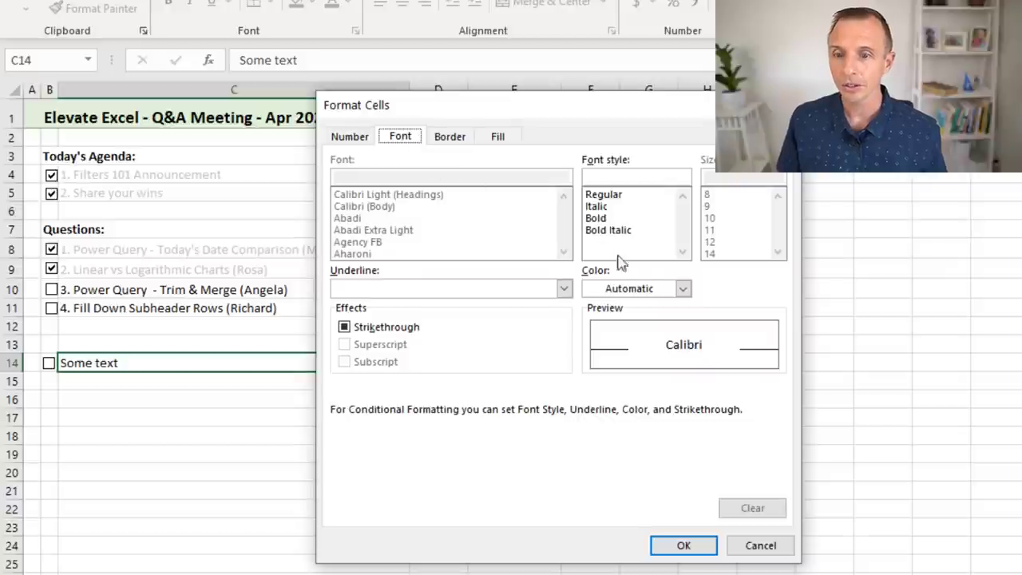
left_click(684, 292)
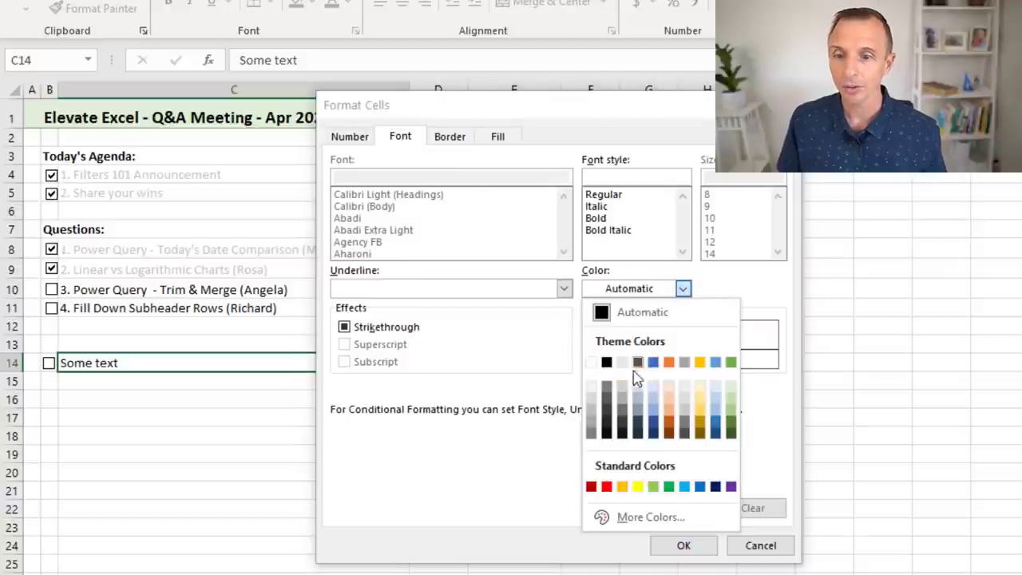
left_click(591, 423)
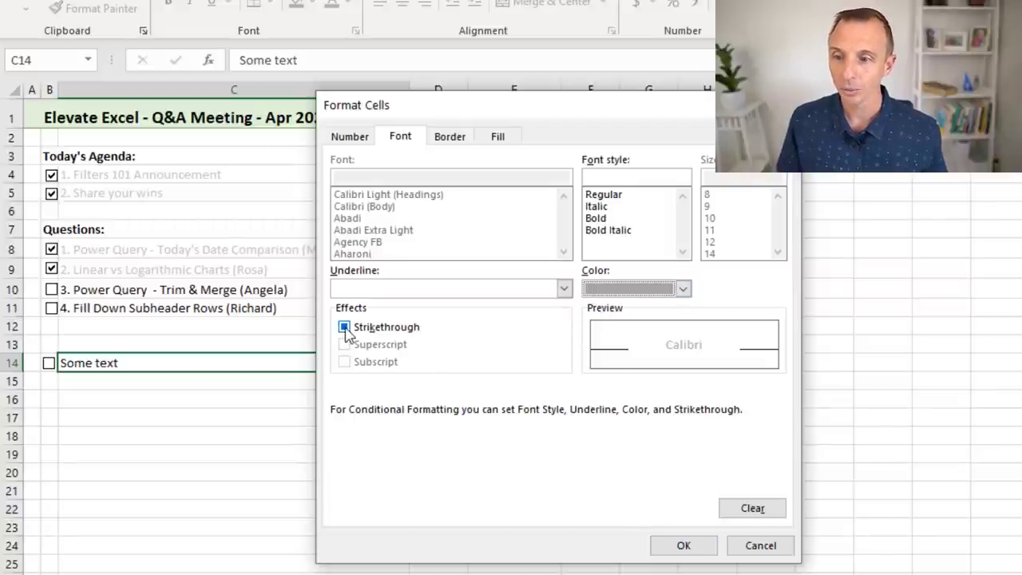
left_click(680, 547)
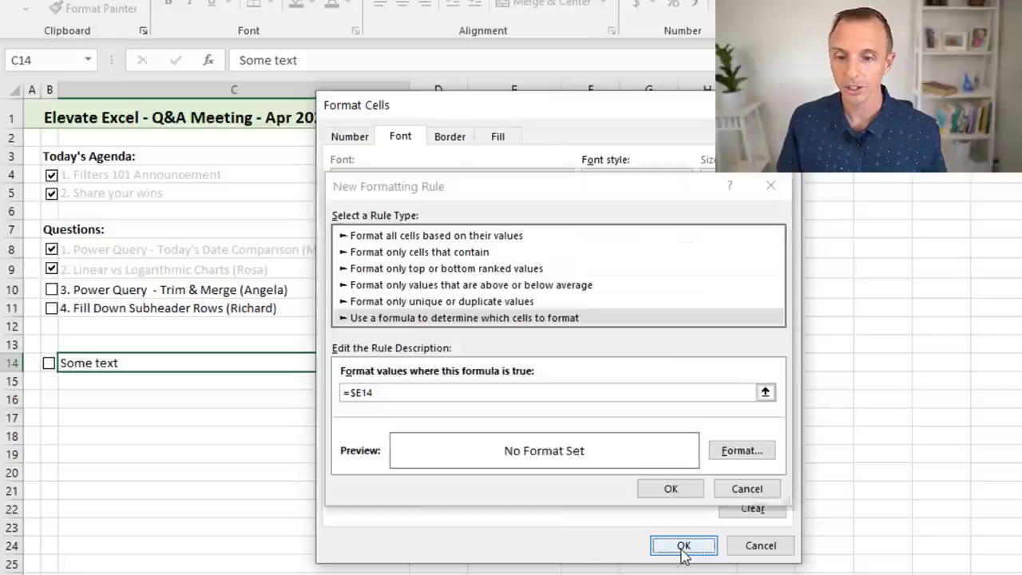
left_click(671, 490)
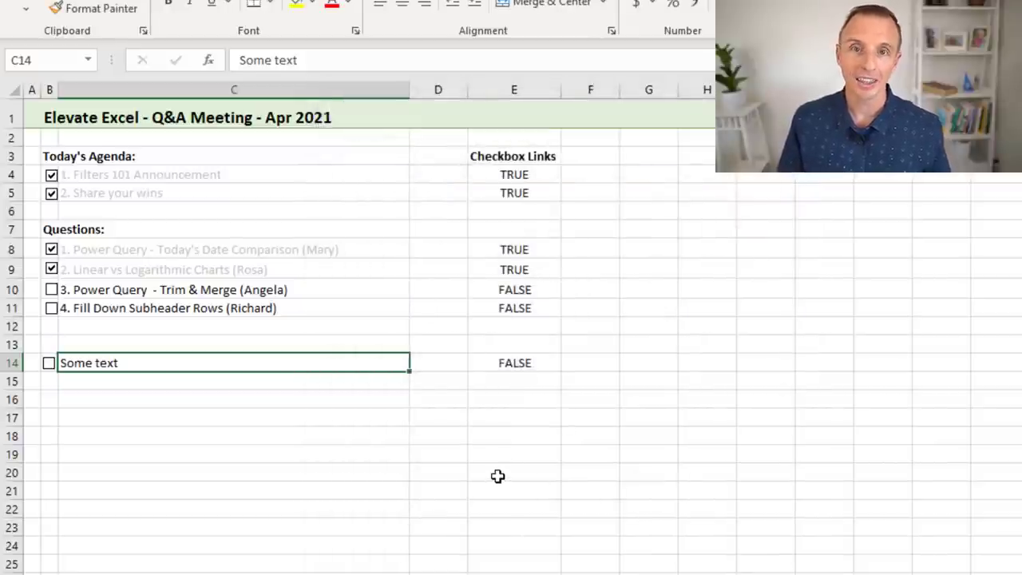
Step: Test the formatting rule by toggling the row 14 check box, leaving it ticked
left_click(49, 367)
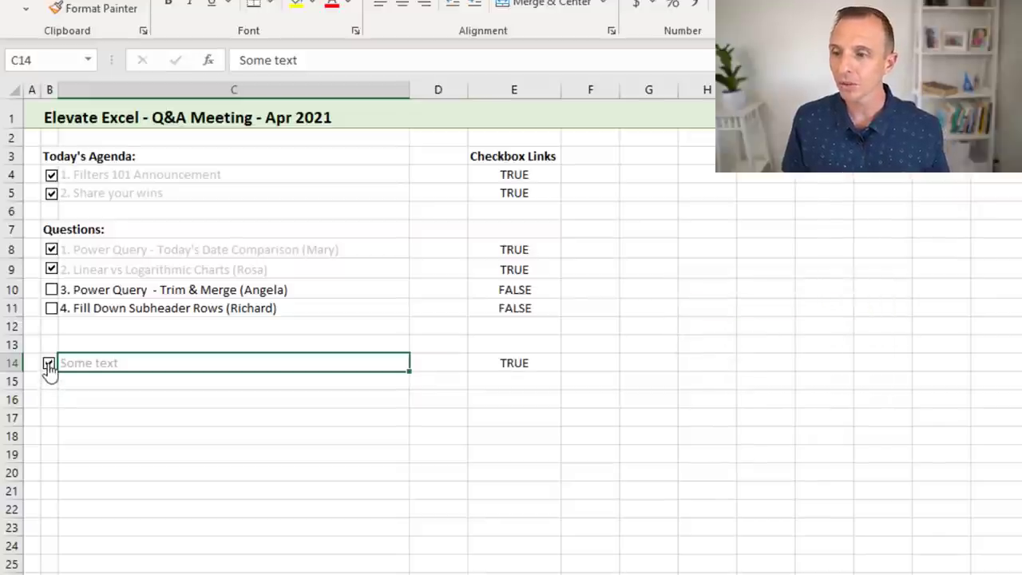
left_click(49, 364)
left_click(49, 365)
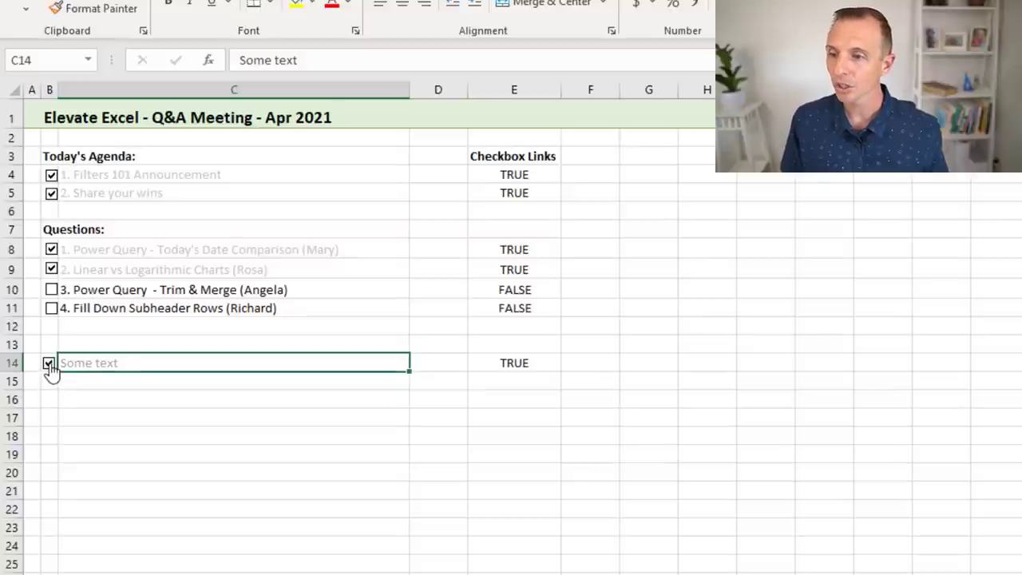
Step: Copy the row 14 check box and paste the duplicate at cell B15
left_click(49, 366, "ctrl")
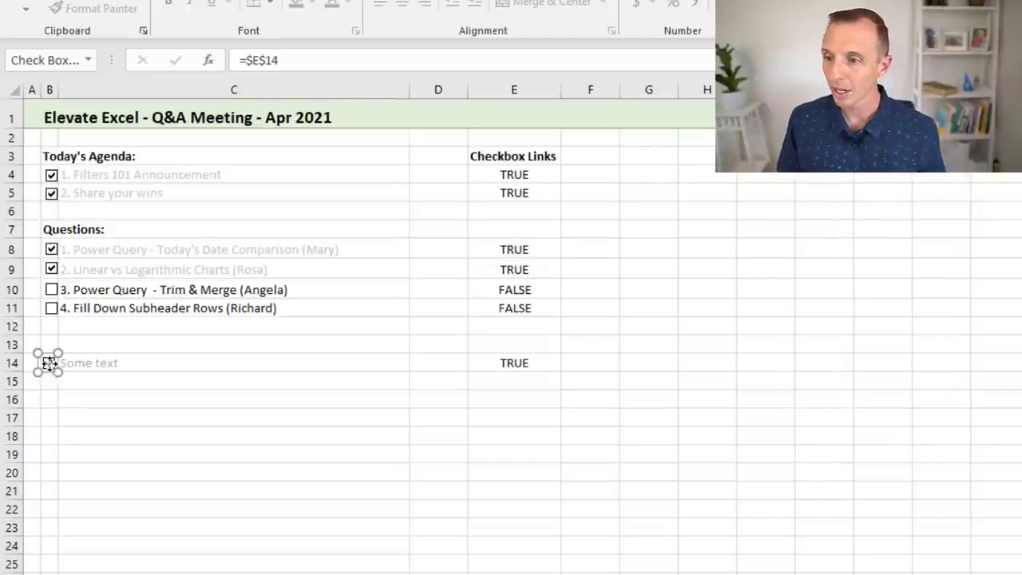
right_click(49, 364)
left_click(75, 403)
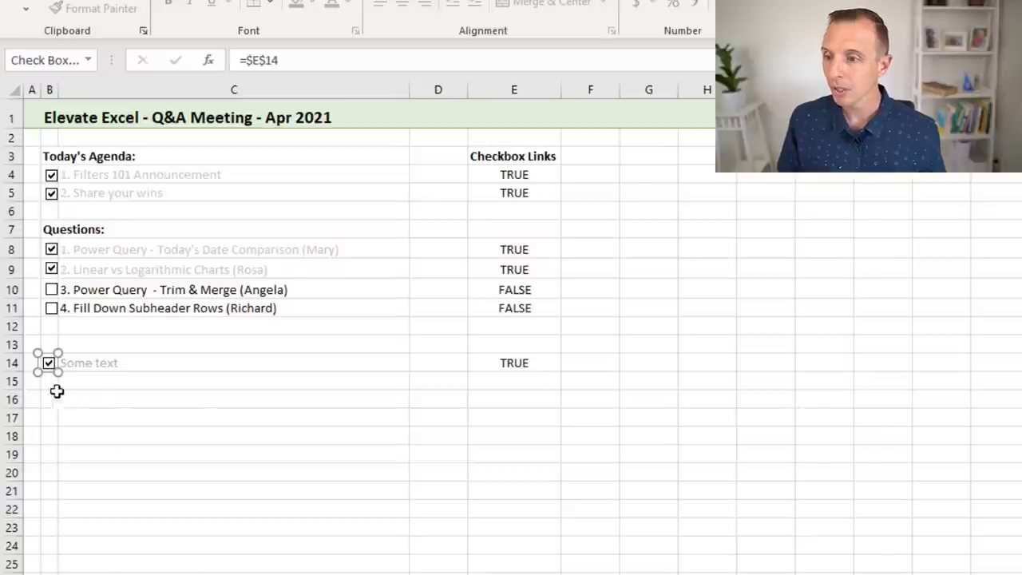
left_click(48, 381)
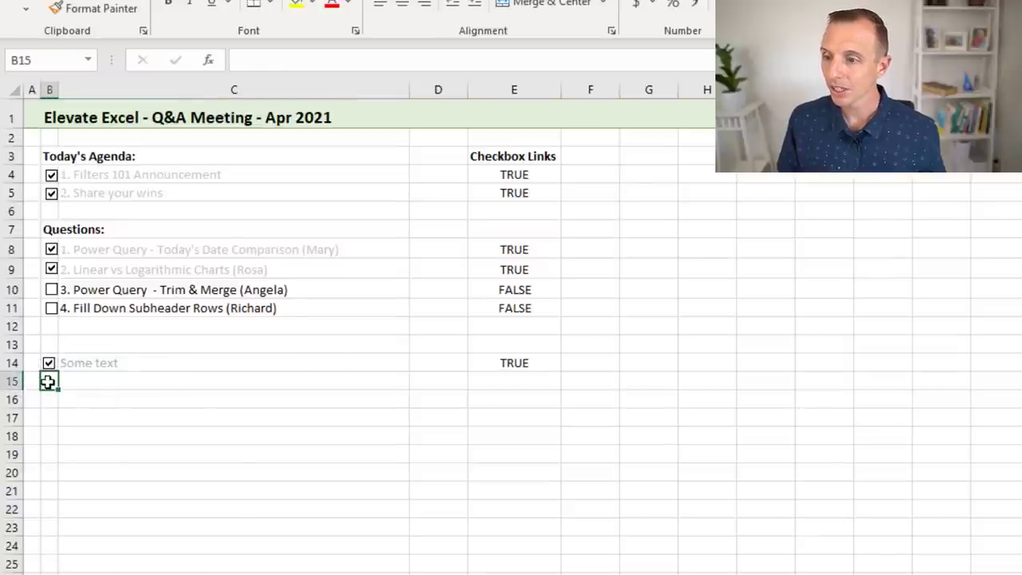
right_click(48, 381)
left_click(93, 460)
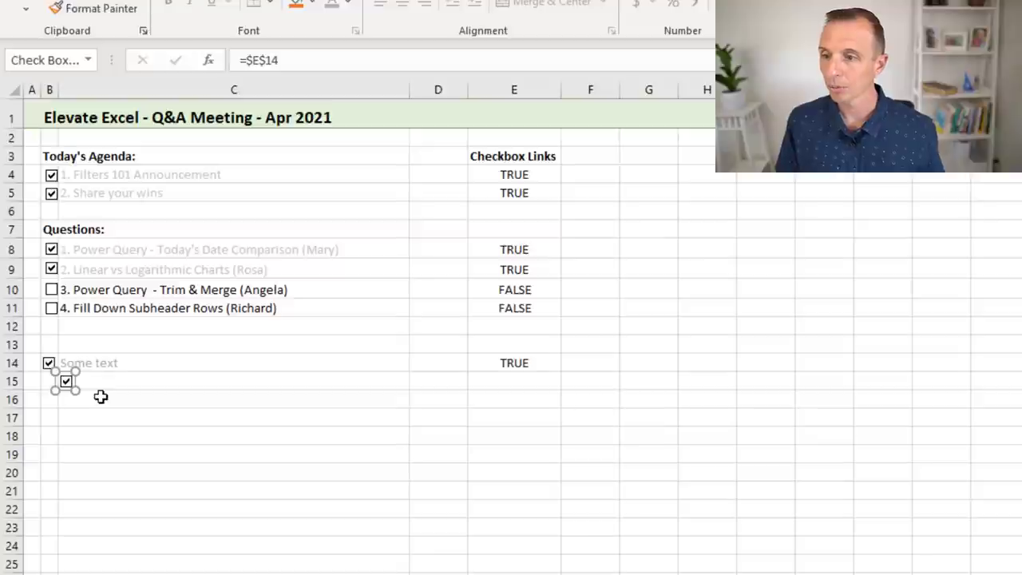
Step: Nudge the pasted check box left until it sits in B15, aligned under the one in row 14
key("Left")
key("Left")
key("Left")
key("Left")
key("Left")
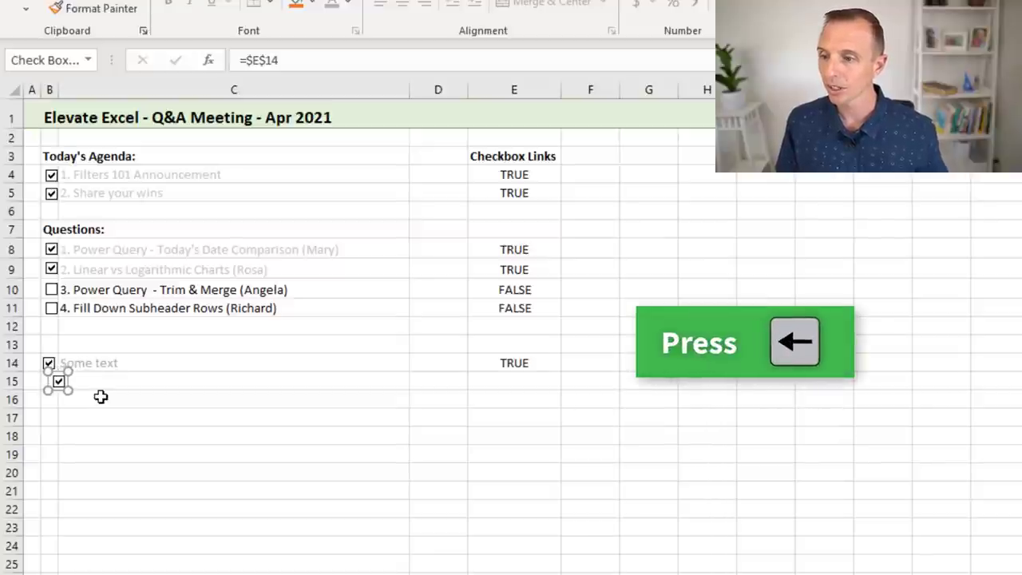
key("Left")
key("Left")
key("Left")
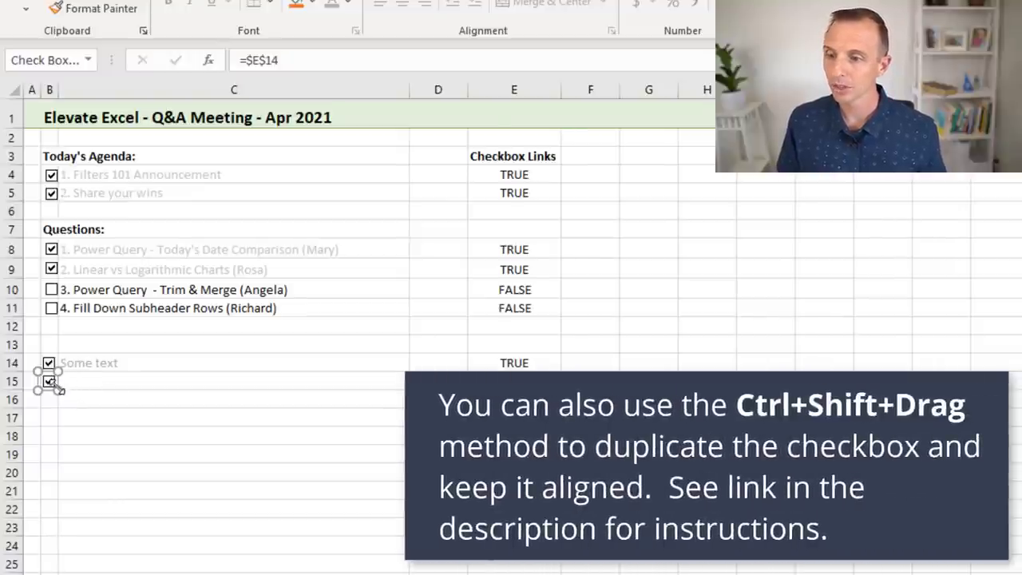
left_click(222, 17)
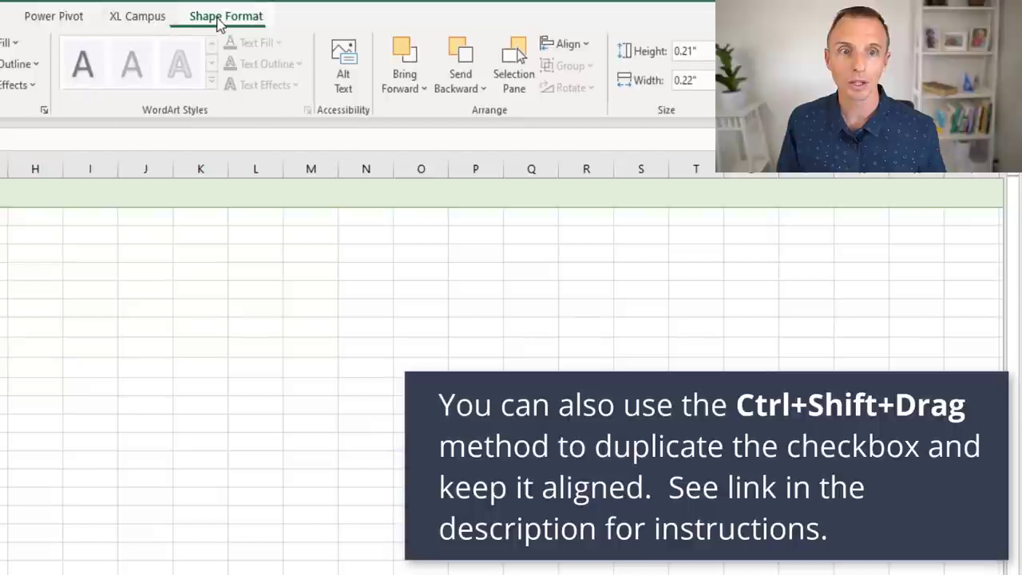
left_click(564, 44)
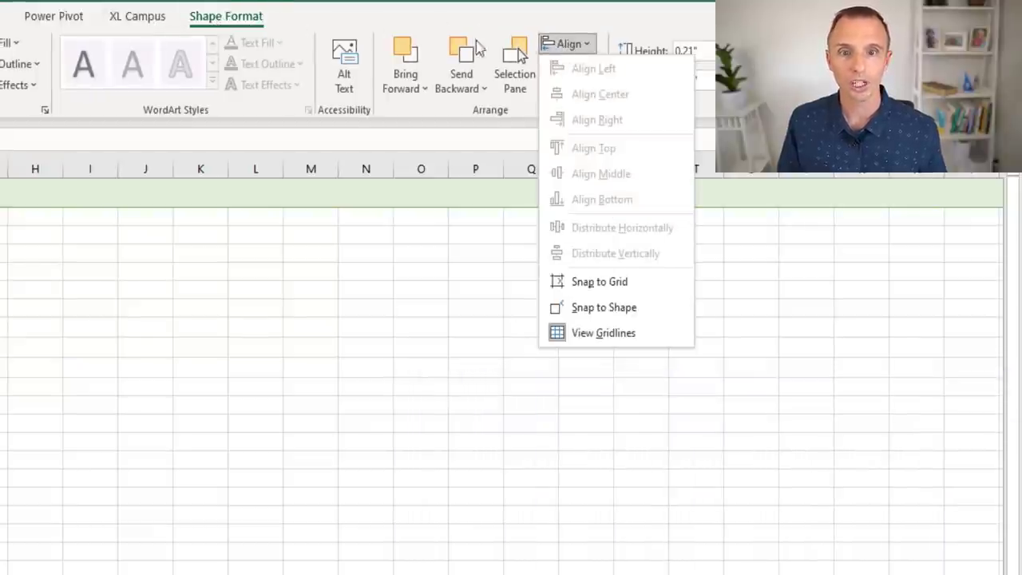
left_click(246, 19)
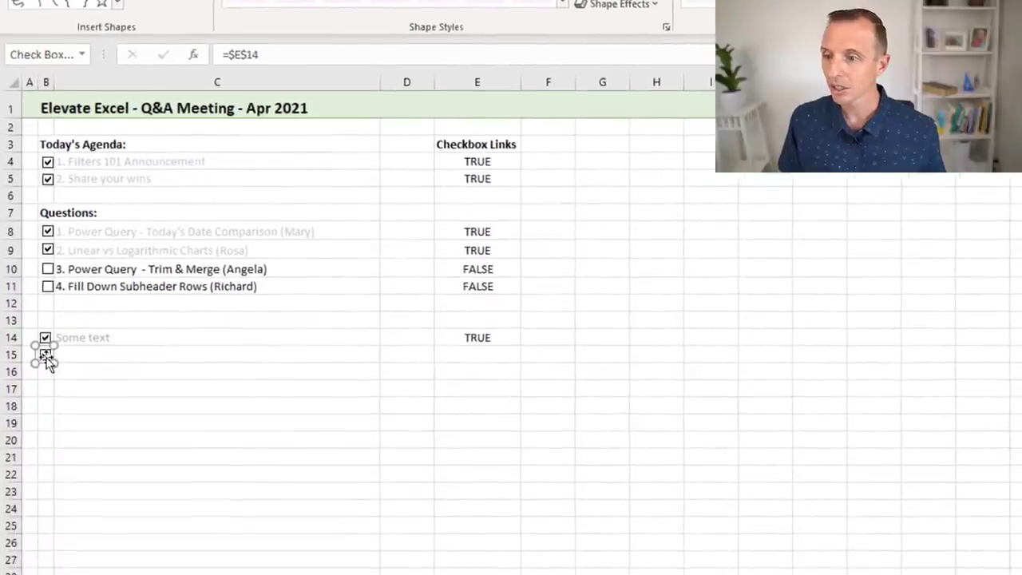
Step: Change the cell link of the copied check box in row 15 to $E$15 in its control format settings
right_click(47, 362)
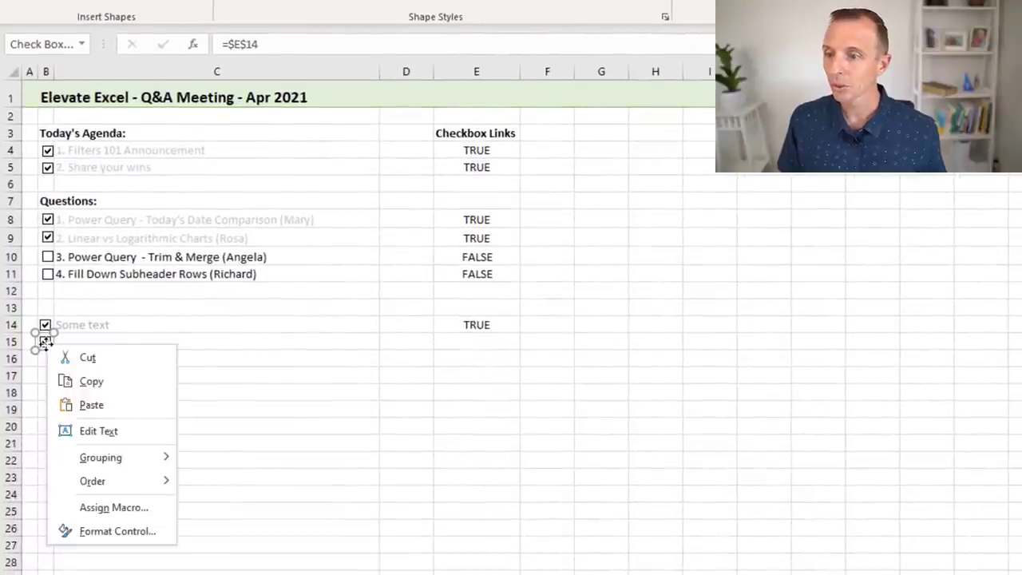
left_click(104, 531)
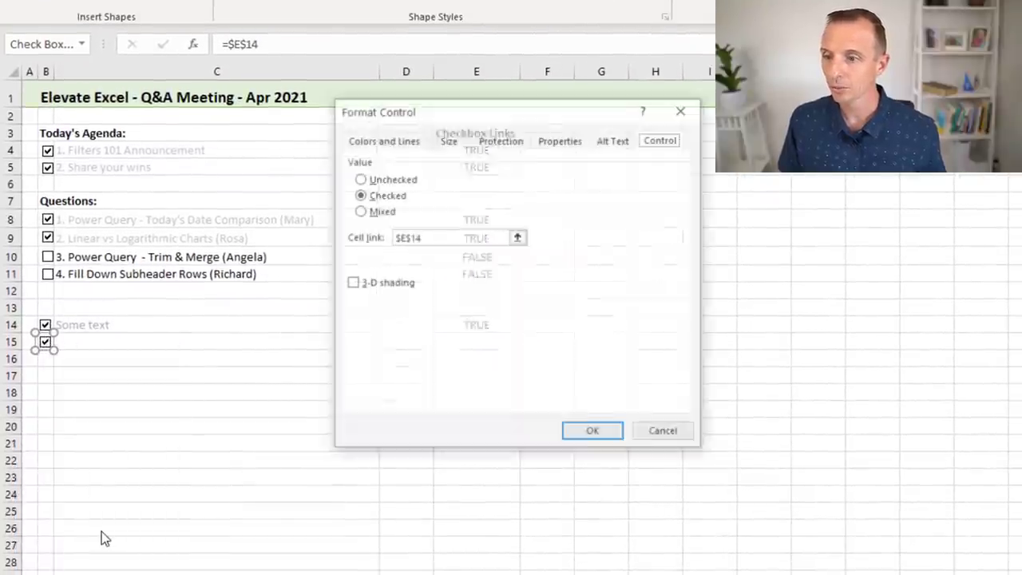
left_click(517, 238)
left_click(517, 238)
left_click(489, 339)
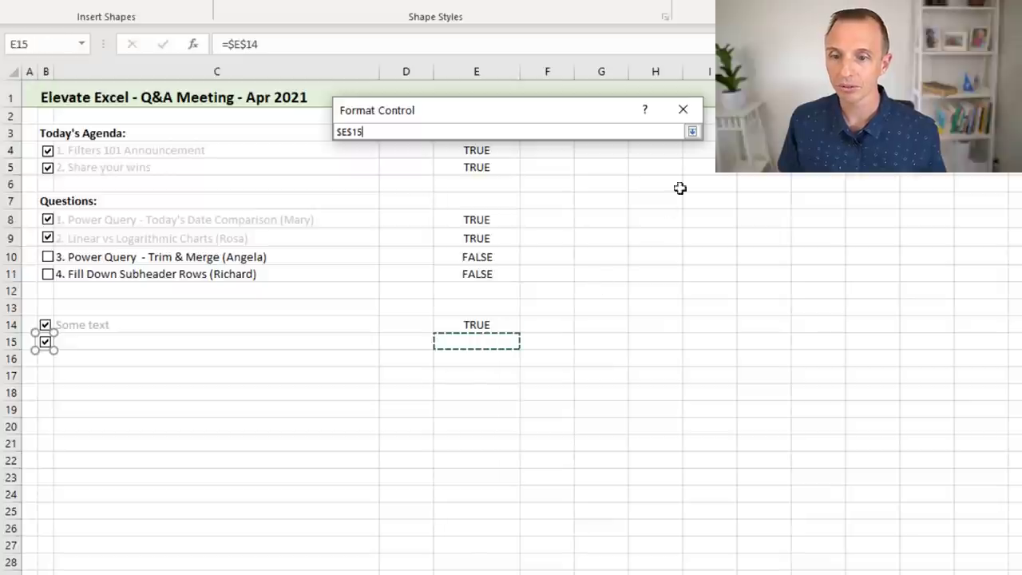
left_click(692, 132)
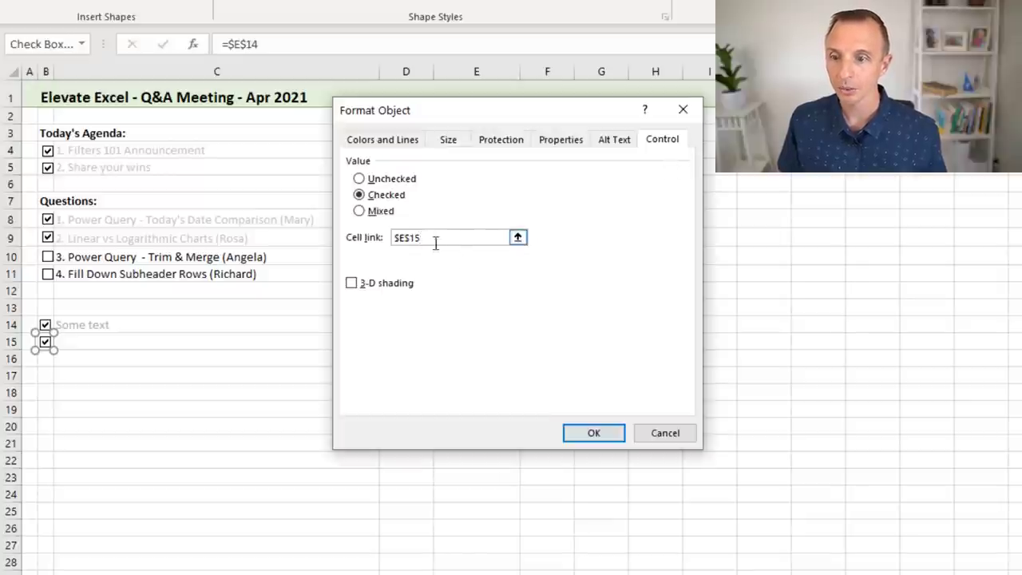
left_click(591, 433)
Step: Enter "text" in C15 beside the copied check box
left_click(110, 343)
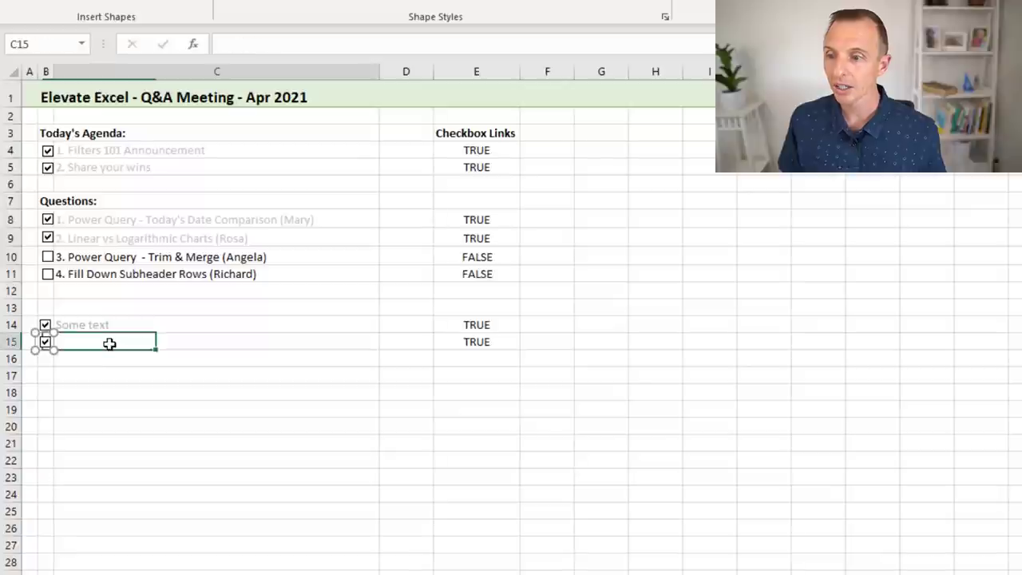
type("text")
key("Return")
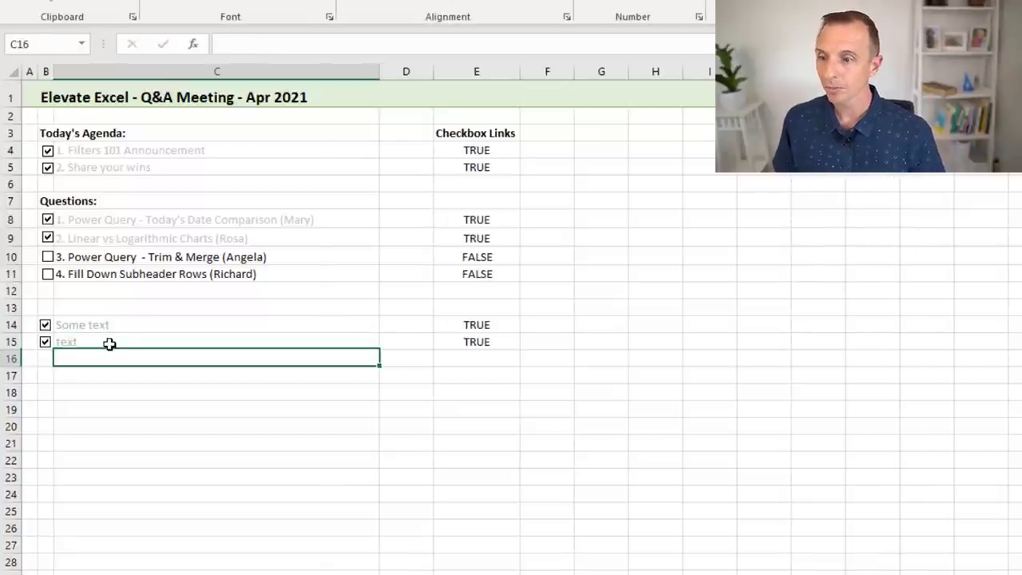
Step: Test the row 15 check box by unticking and reticking it, and select C15
left_click(45, 343)
left_click(45, 343)
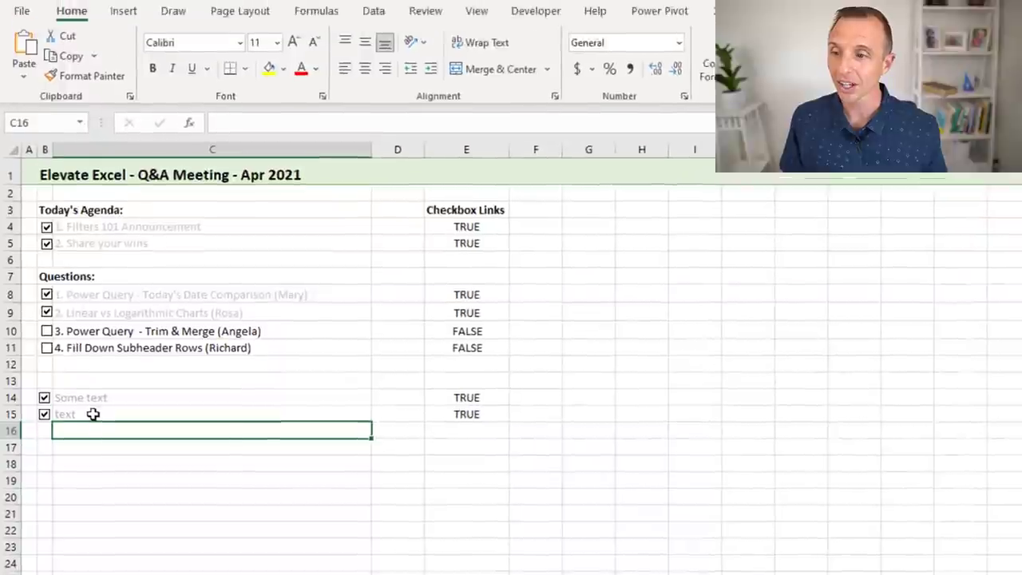
left_click(80, 342)
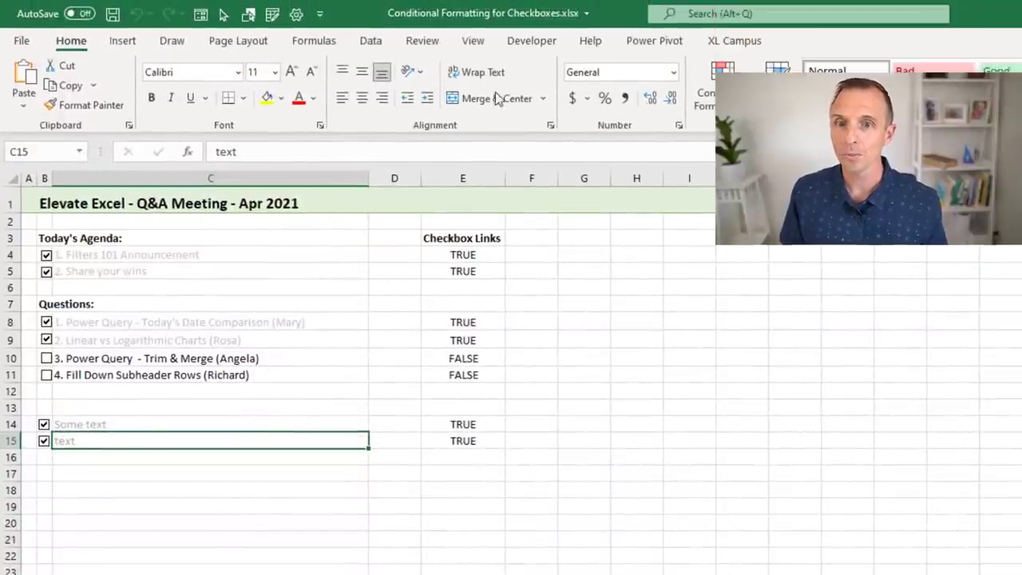
Step: Open the conditional formatting rules manager for C15 and compare the =$E14 and =$E4 rules
left_click(717, 106)
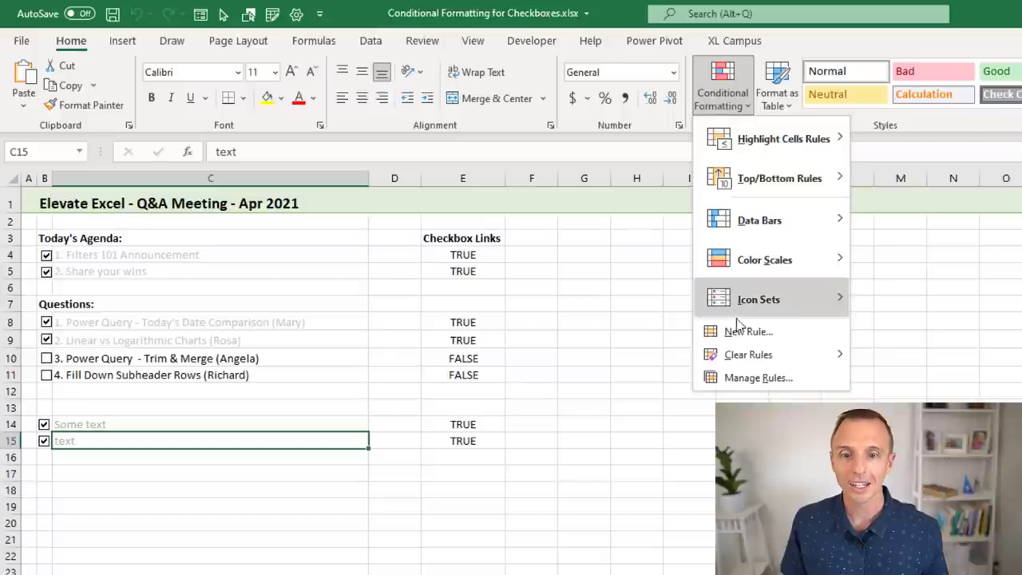
left_click(746, 381)
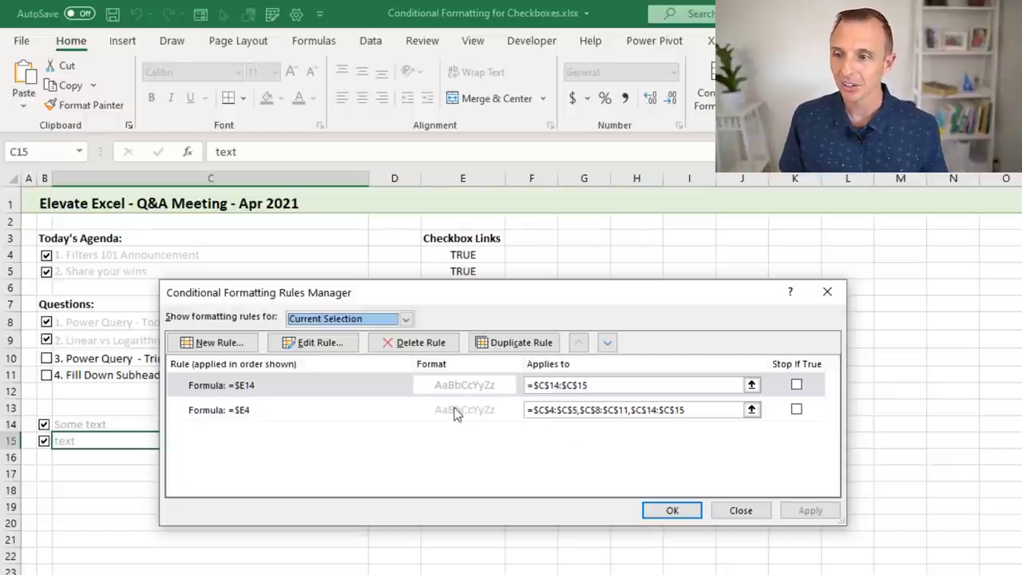
left_click(372, 412)
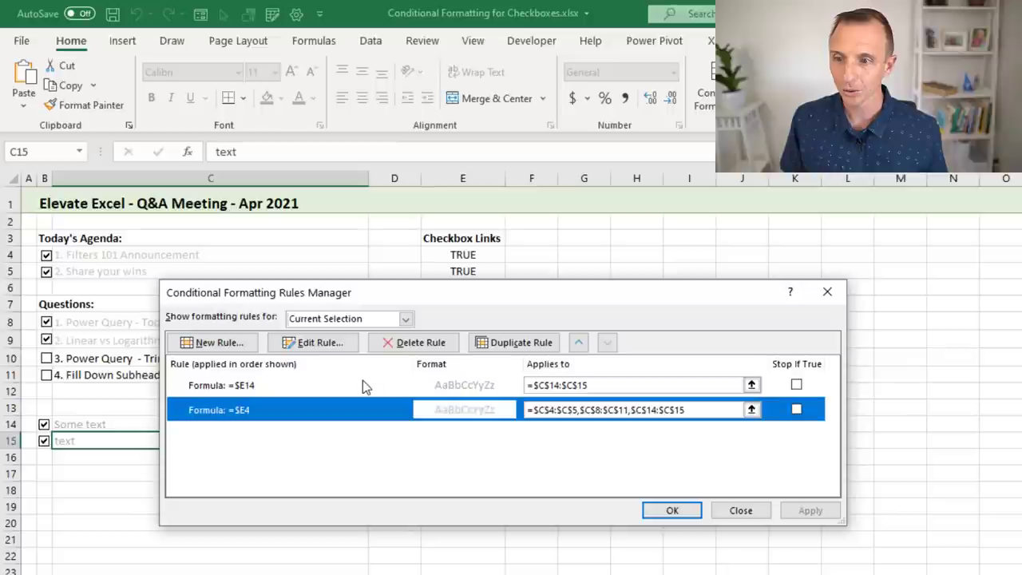
left_click(361, 386)
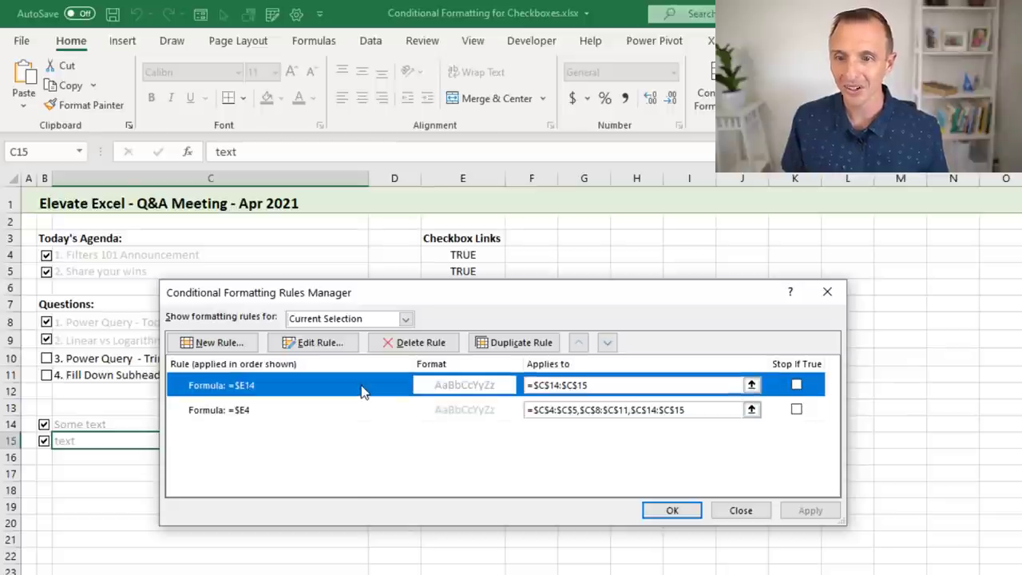
Step: Clear :$C$15 from the =$E14 rule's applied range, reselect C14:C15 on the sheet as its range, and save the rules
left_click(592, 385)
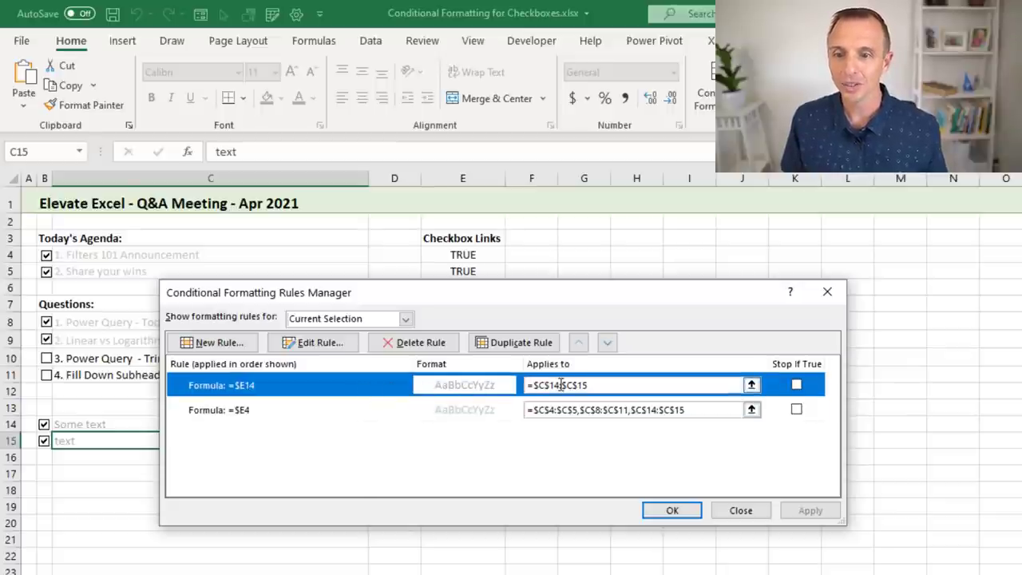
left_click_drag(560, 385, 592, 385)
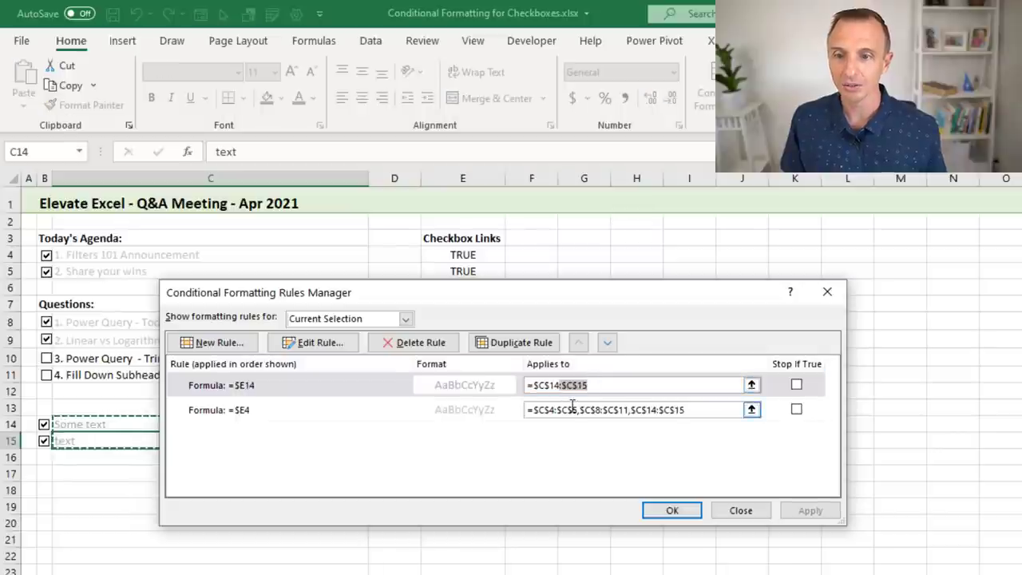
key("BackSpace")
key("BackSpace")
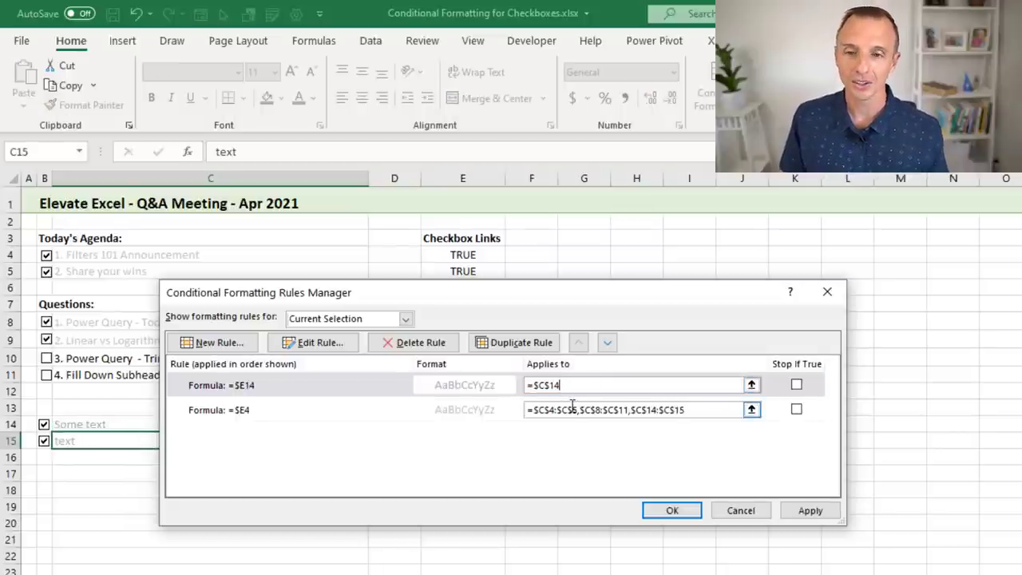
left_click(750, 384)
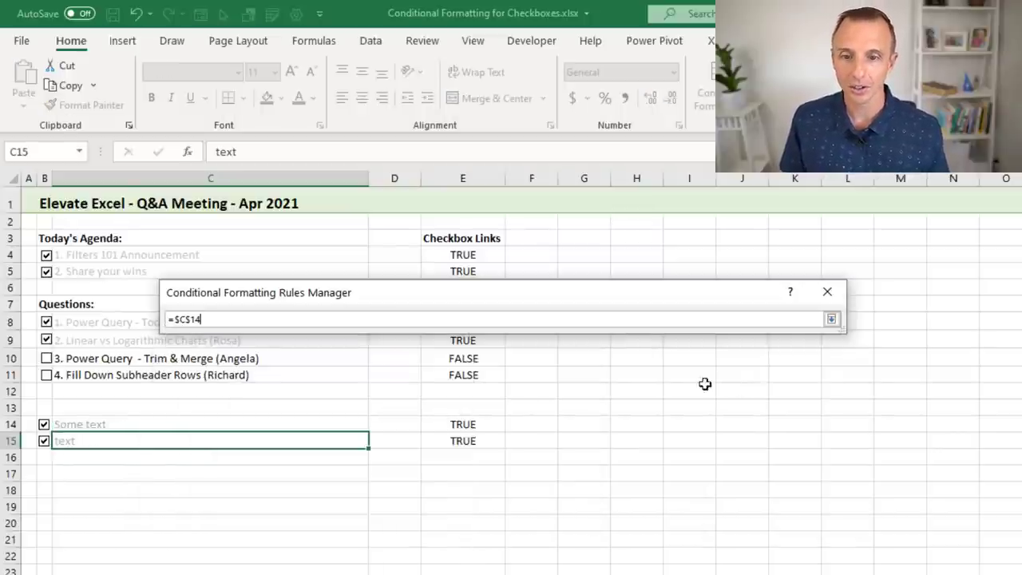
left_click_drag(171, 420, 168, 441)
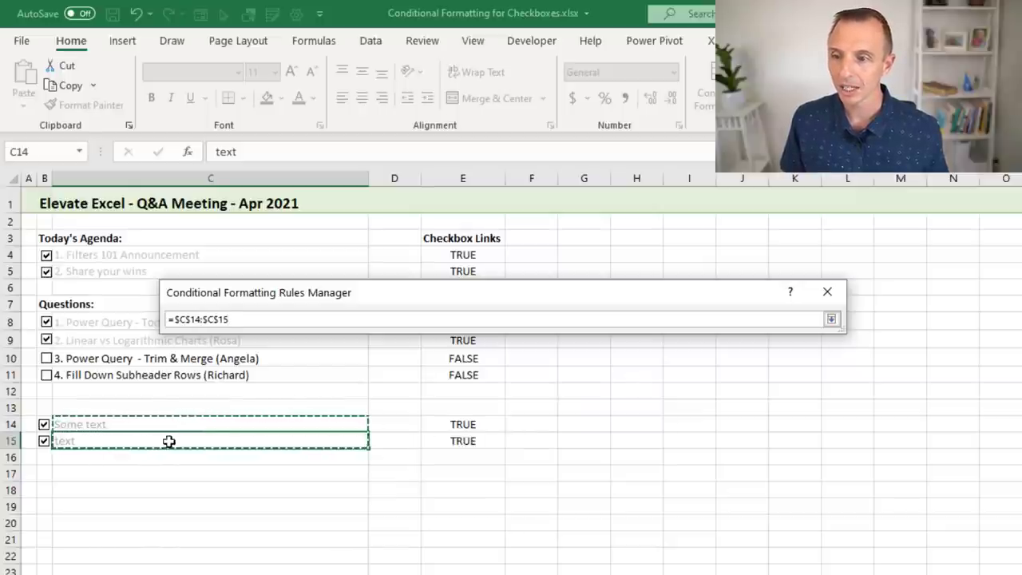
left_click(832, 320)
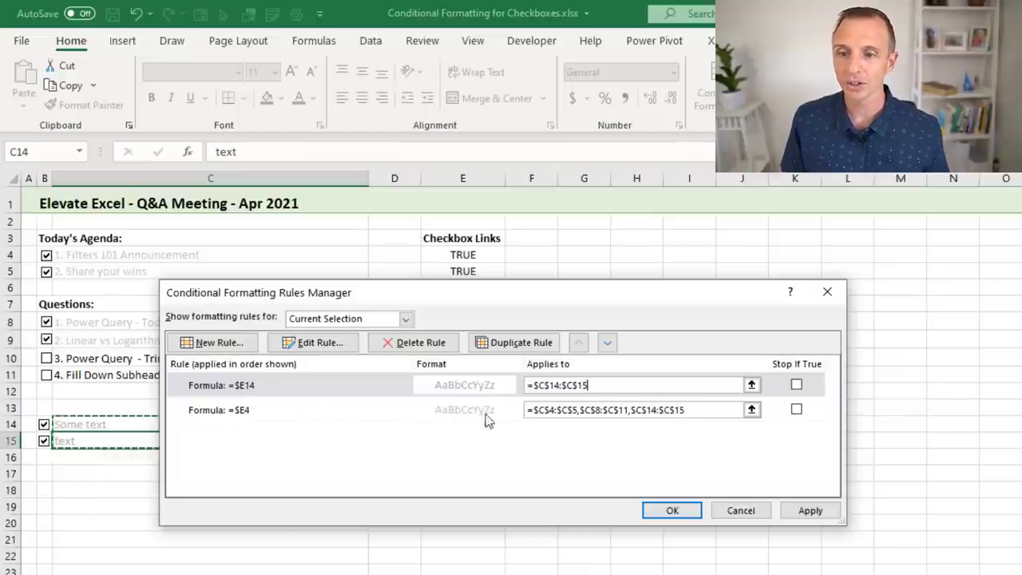
left_click(673, 511)
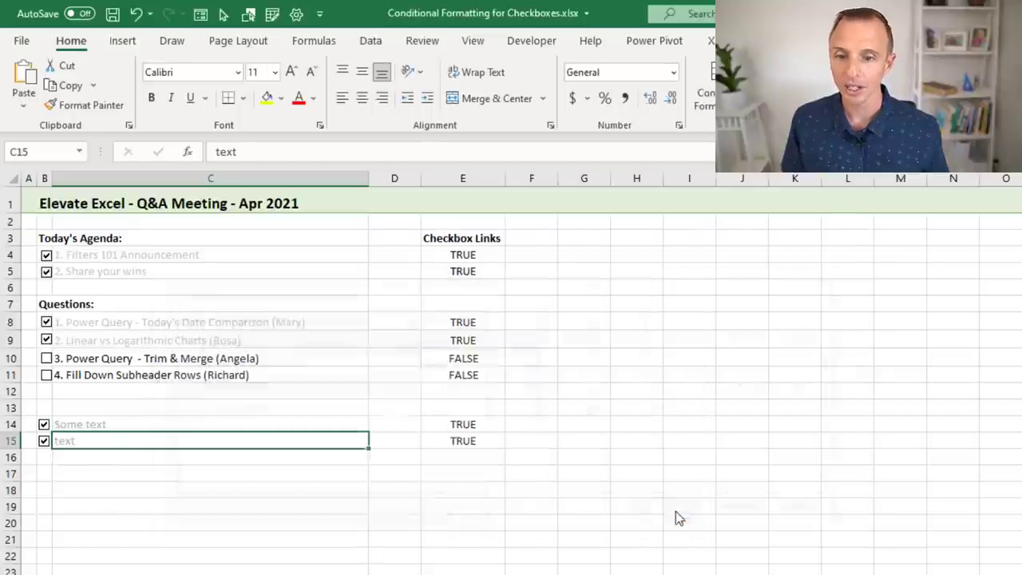
Step: Check the gray-out formatting on row 15 by unticking and reticking its check box
left_click(44, 442)
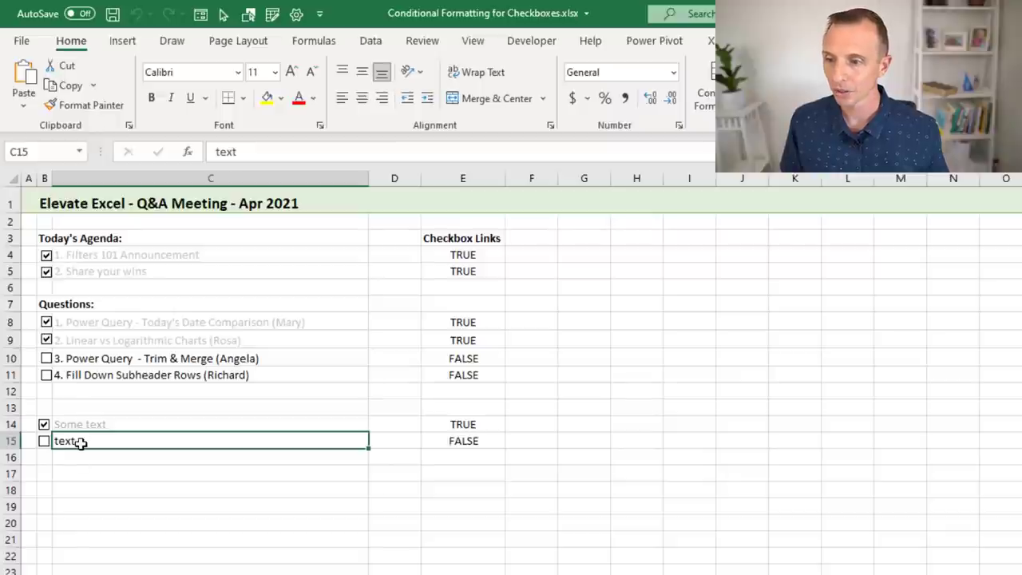
left_click(45, 442)
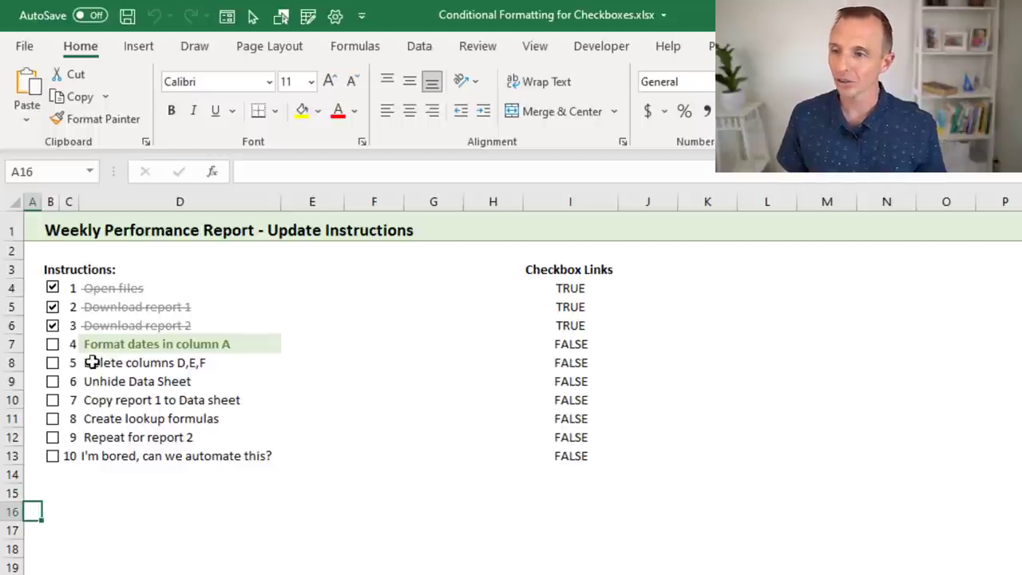
Step: Tick instruction 4 on the Instructions sheet and list the conditional formatting rules for the whole worksheet
left_click(53, 347)
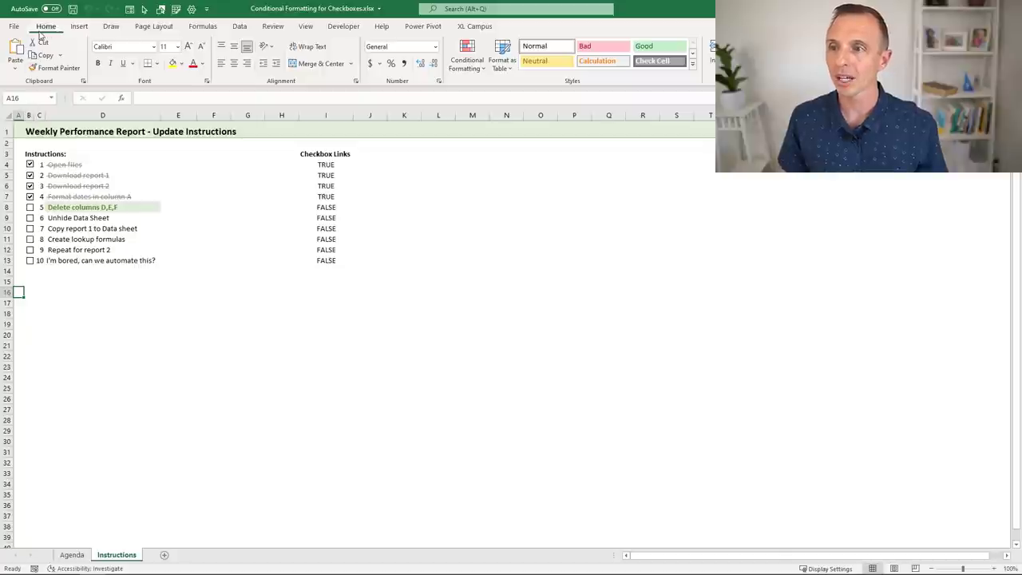
left_click(463, 64)
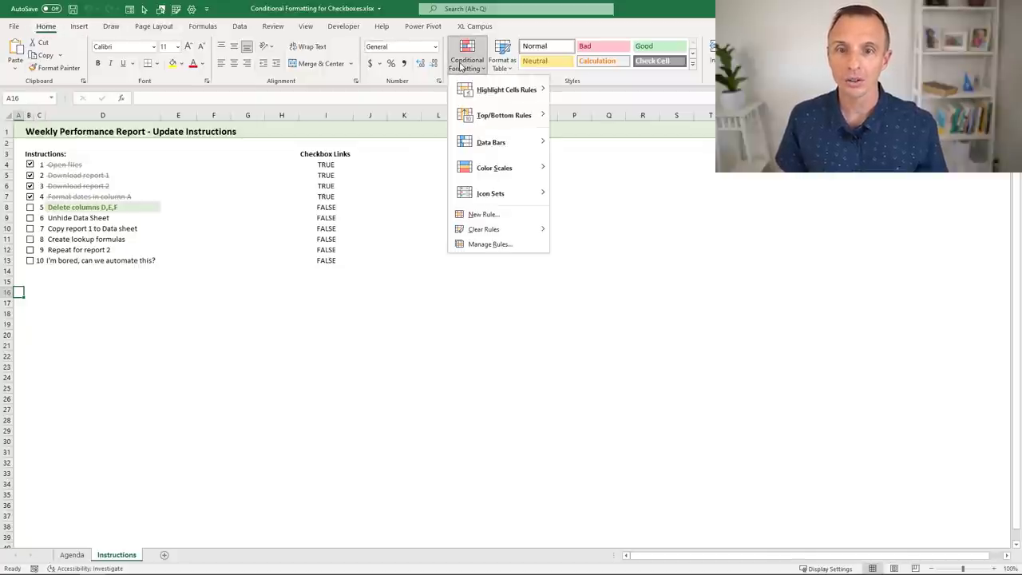
left_click(479, 244)
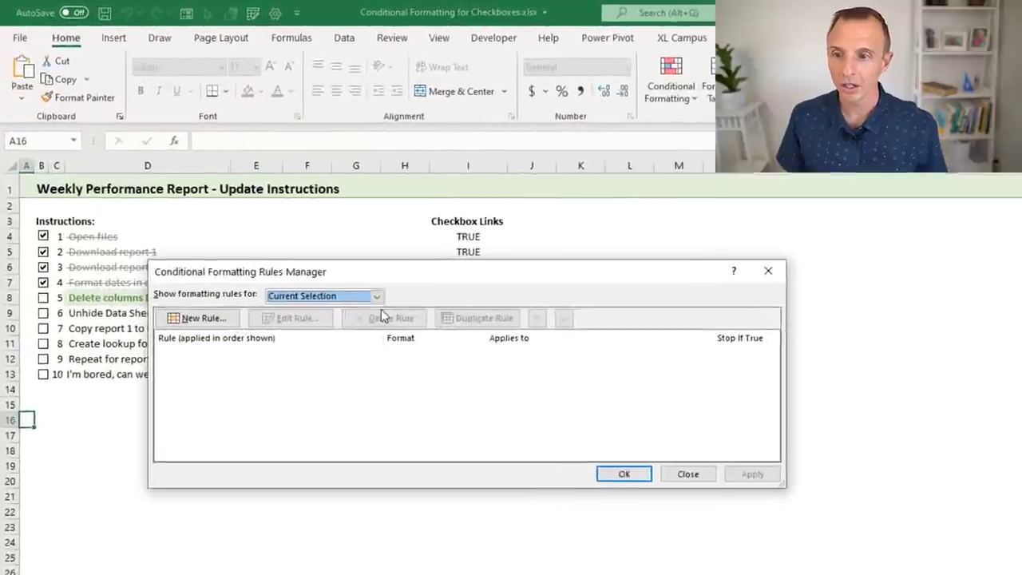
left_click(338, 297)
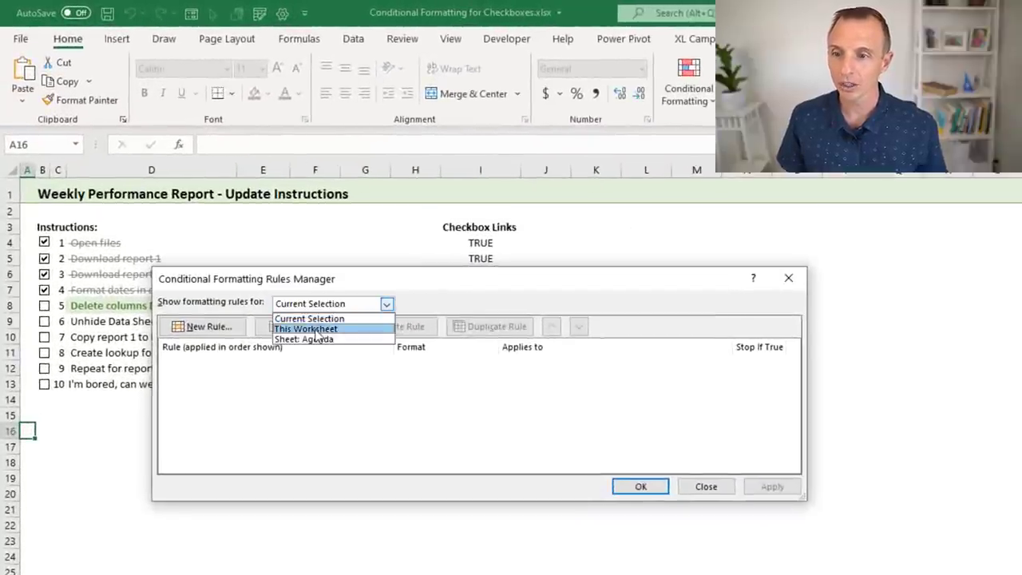
left_click(316, 330)
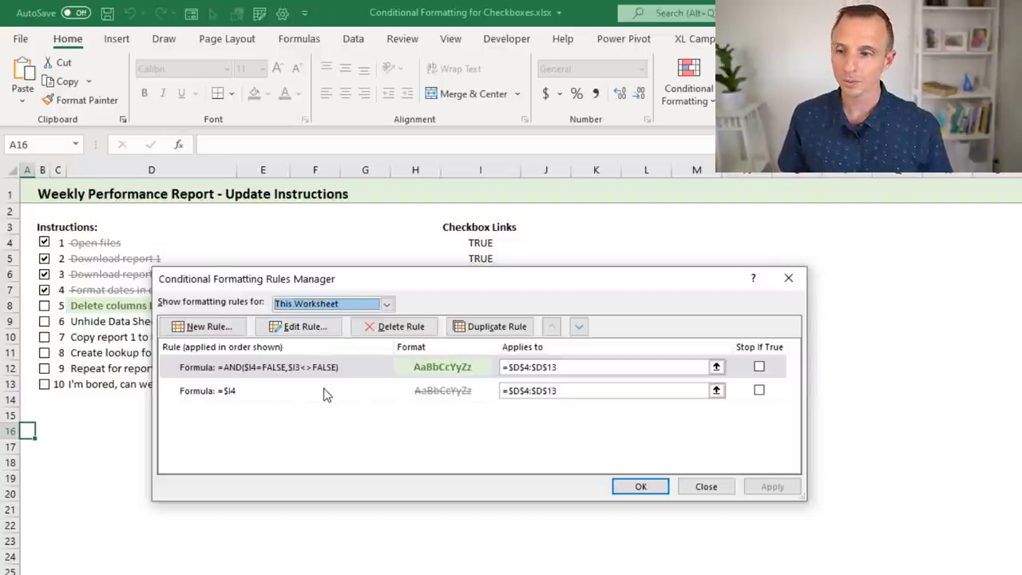
Step: Compare both worksheet rules, then examine the two conditions and the format preview of the =AND($I4=FALSE,$I3<>FALSE) rule in its edit dialog
left_click(257, 393)
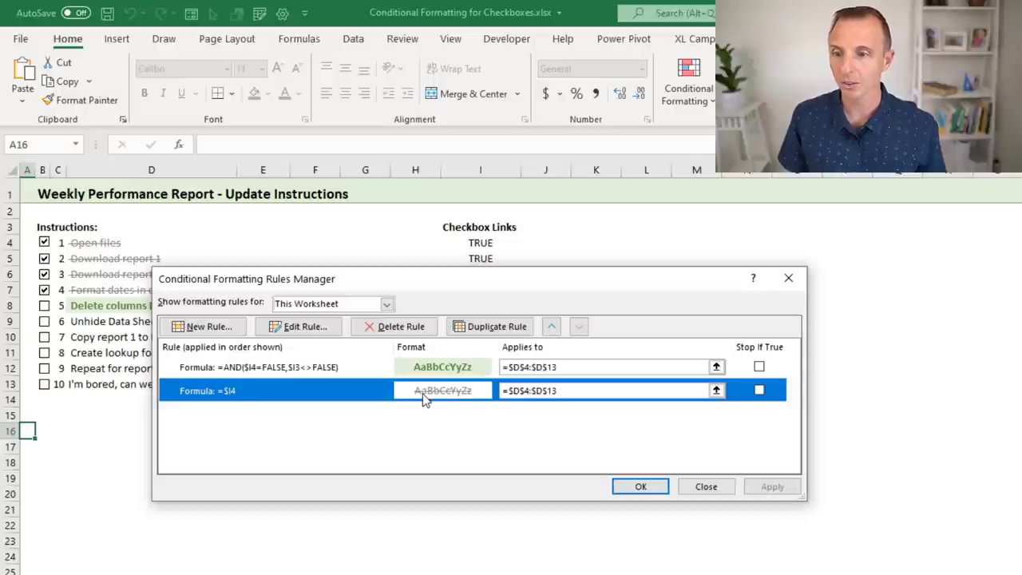
left_click(347, 369)
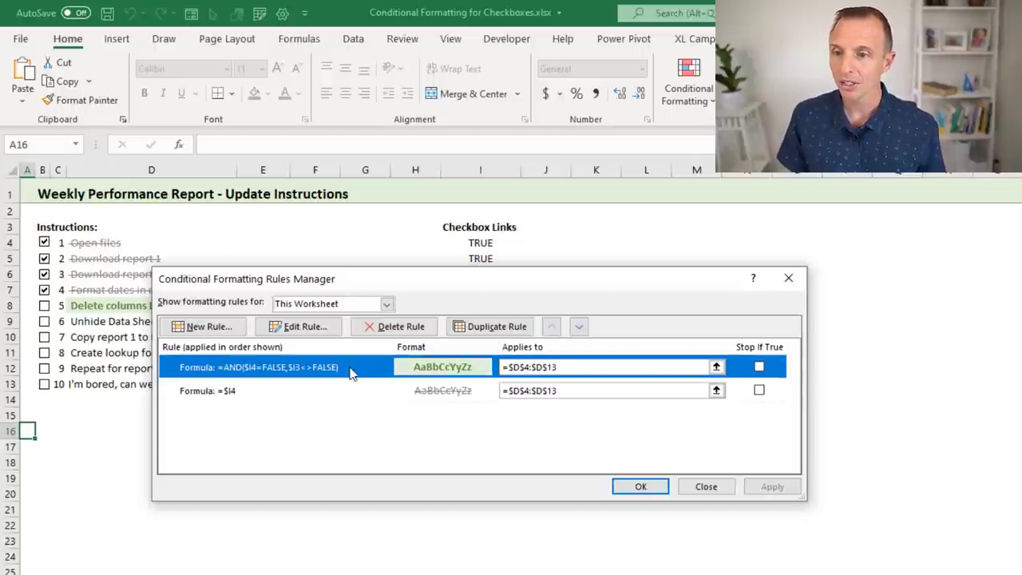
left_click(306, 329)
left_click_drag(331, 256, 423, 286)
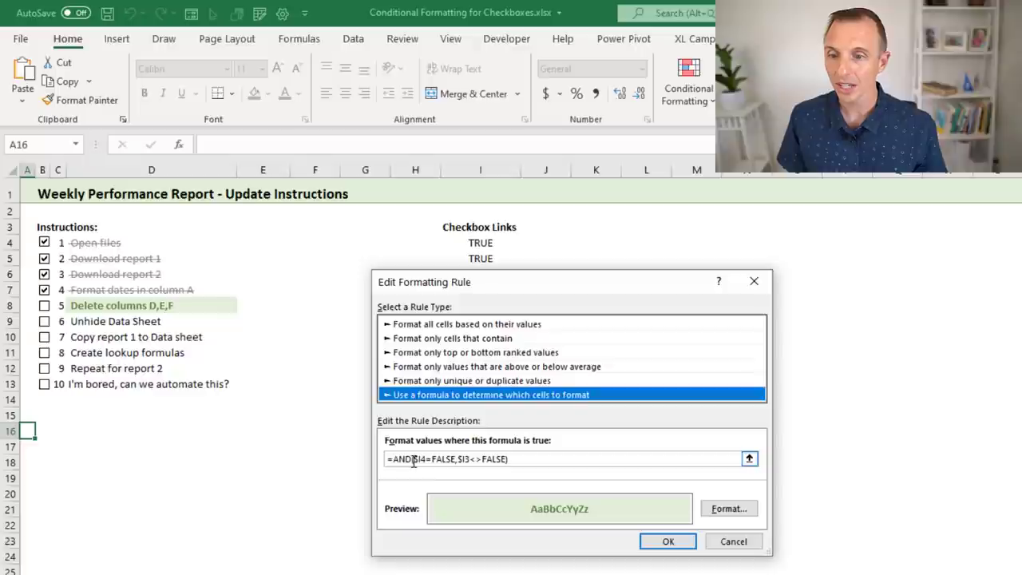
left_click_drag(456, 459, 414, 459)
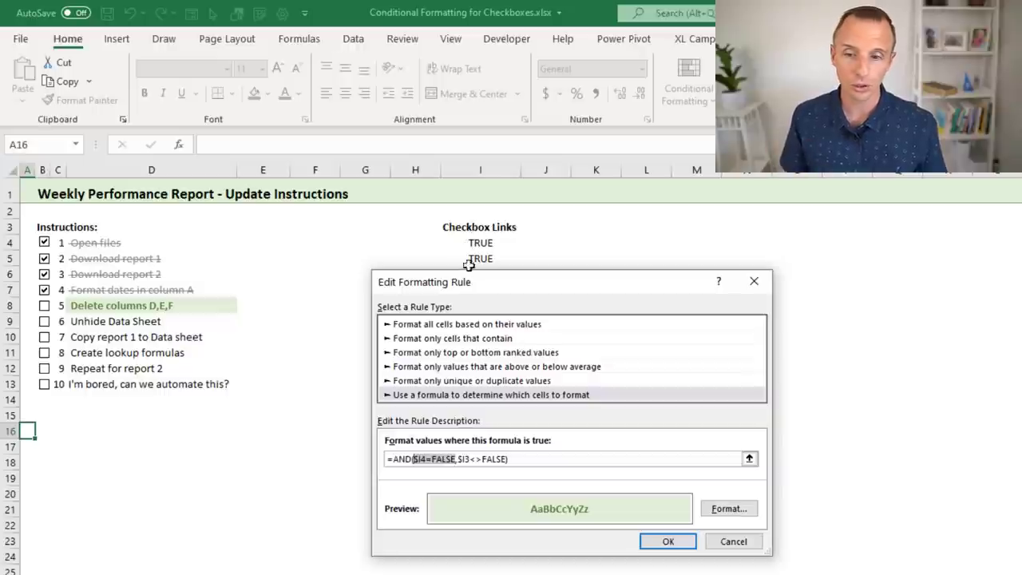
left_click_drag(458, 458, 508, 460)
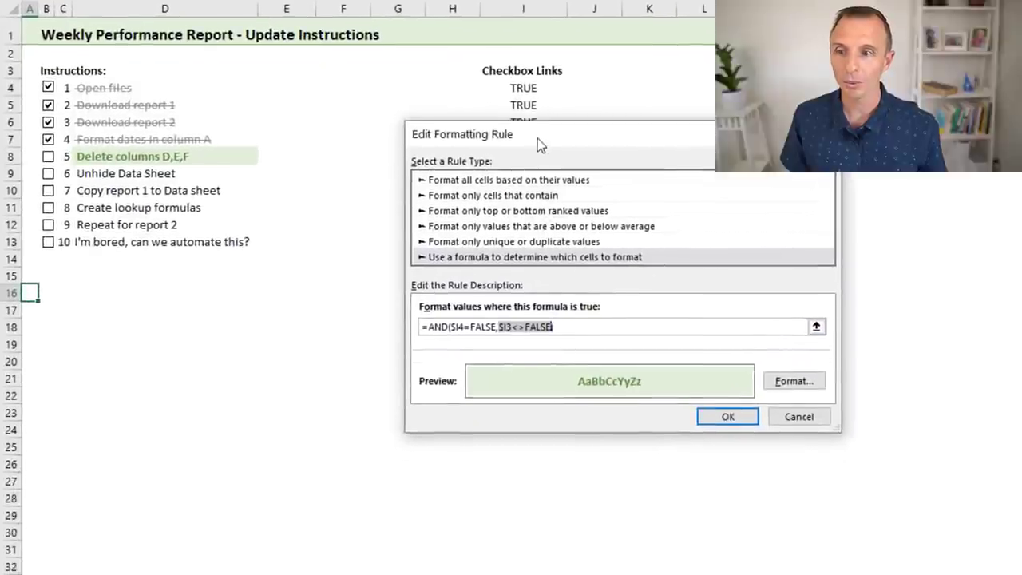
left_click_drag(503, 265, 511, 368)
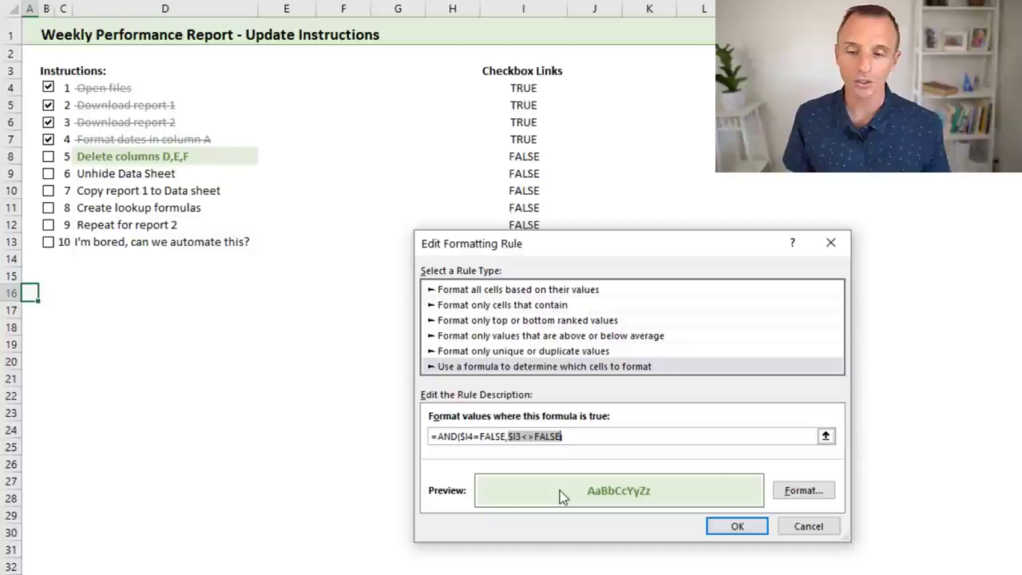
left_click(468, 444)
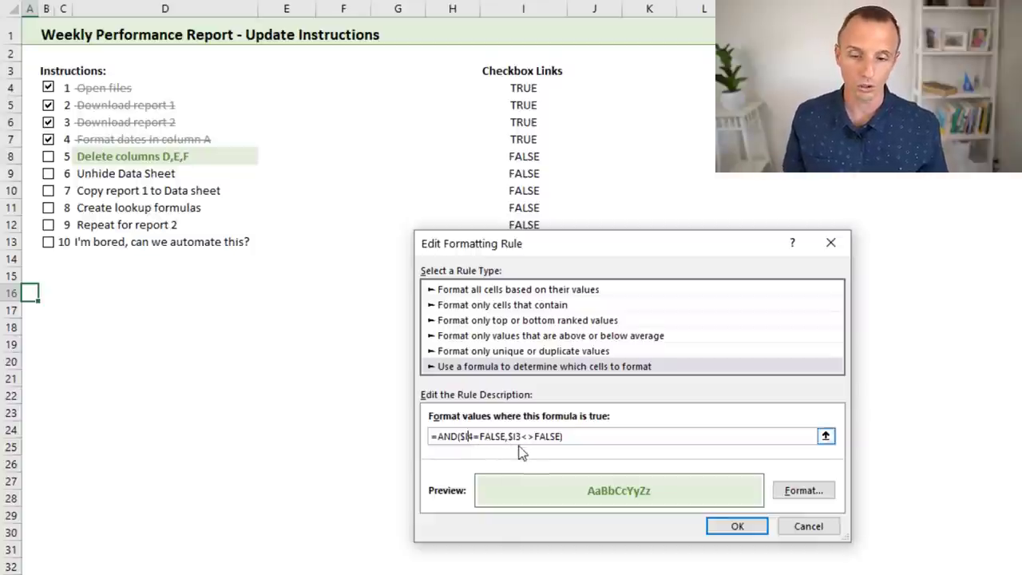
left_click(728, 529)
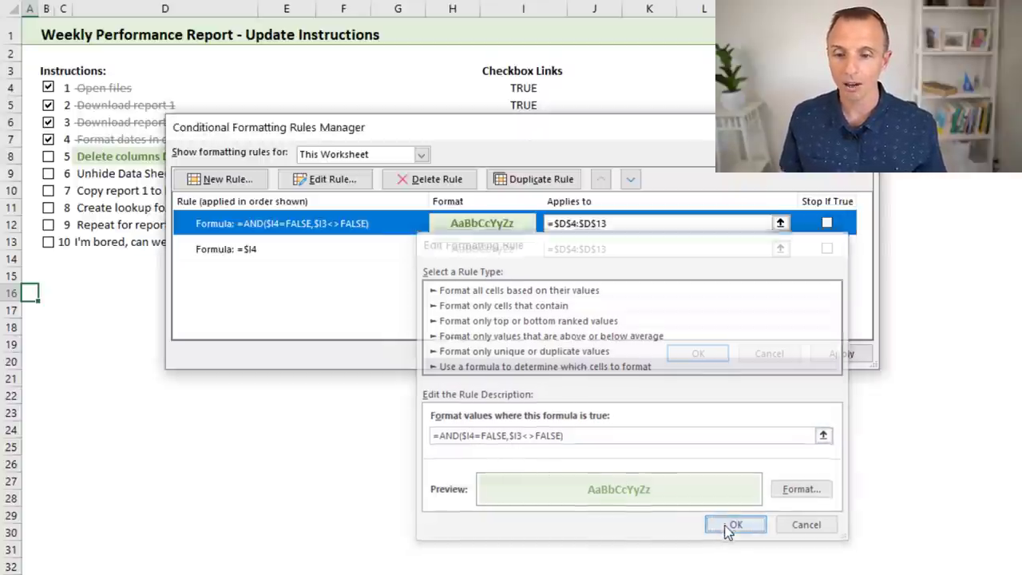